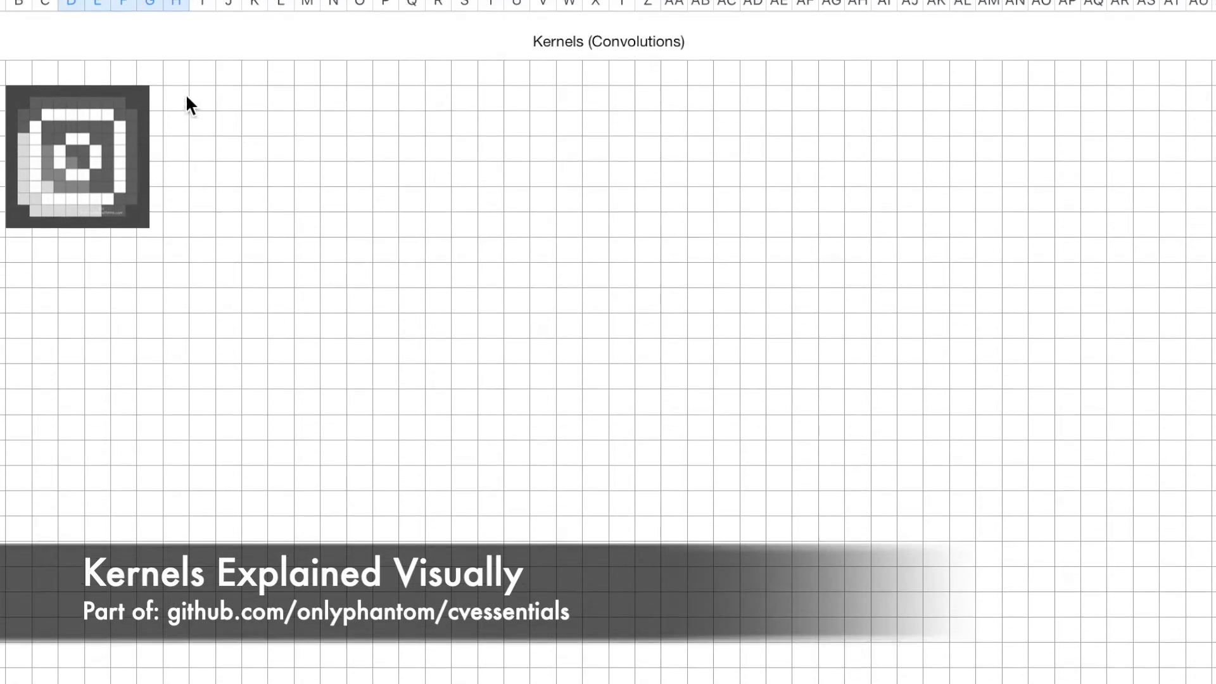
Select an empty cell just right of the pixel image as the paste spot.
{"action": "left_click", "coordinate": [209, 109]}
Paste the black-and-grey block image beside the pixel image, then select the top cell of column P.
{"action": "key", "text": "ctrl+v"}
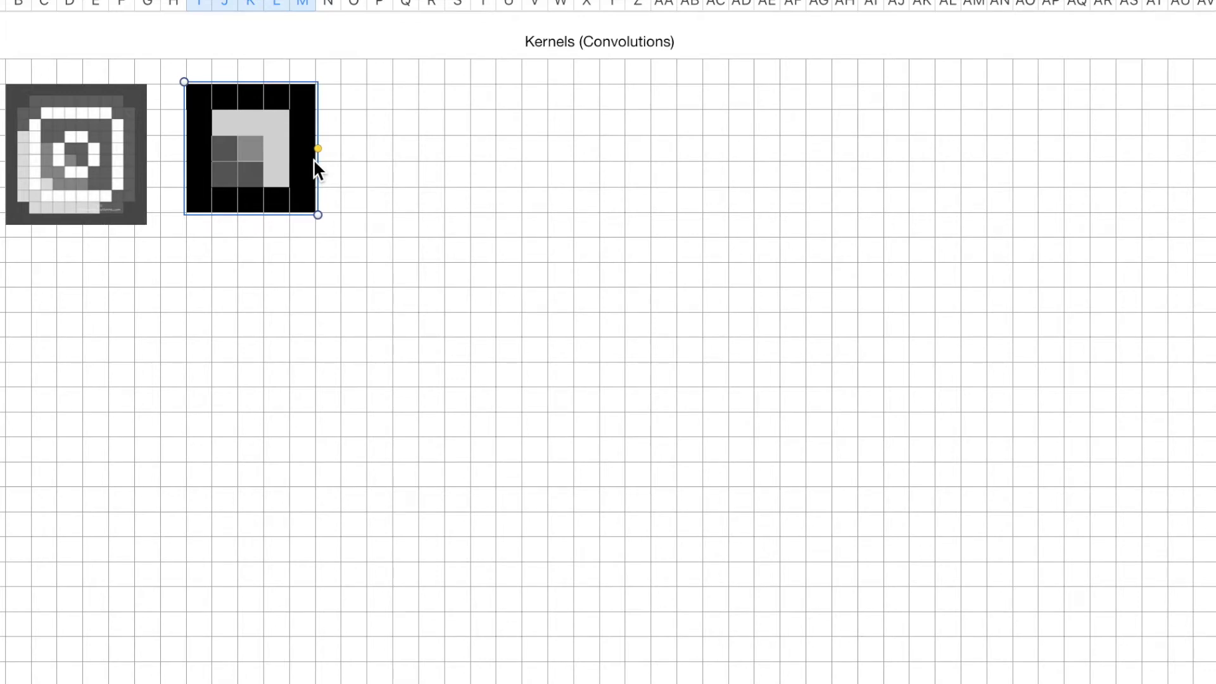
{"action": "left_click", "coordinate": [314, 158]}
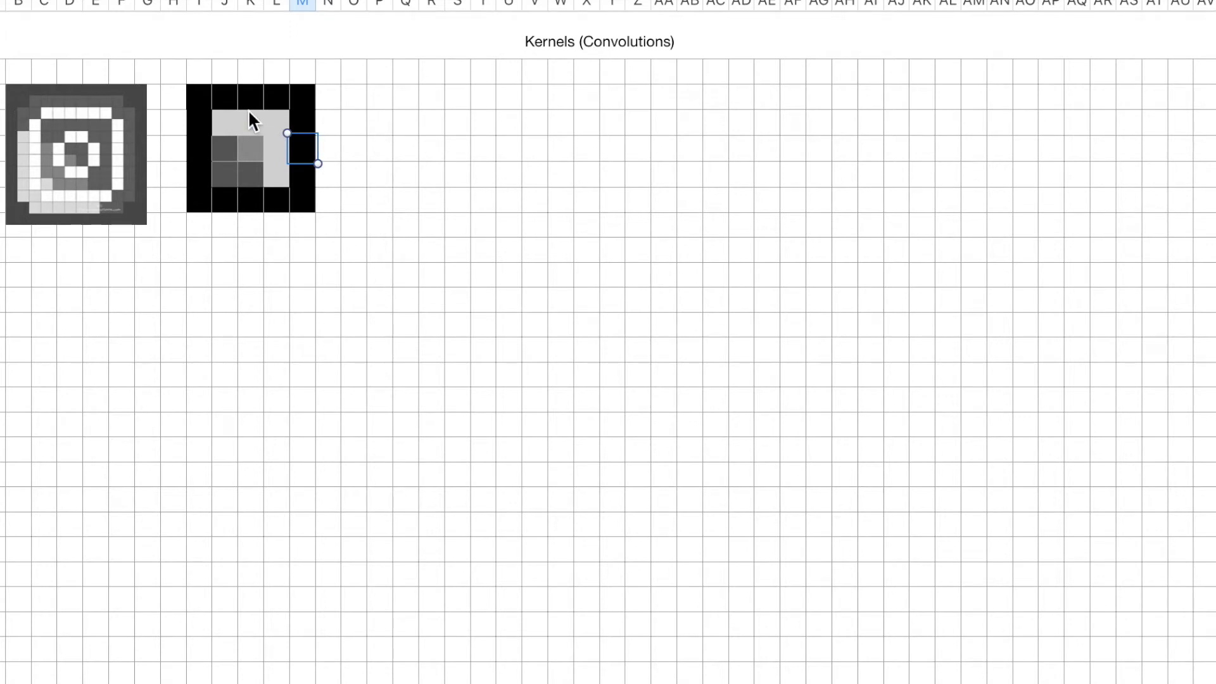
{"action": "left_click", "coordinate": [379, 101]}
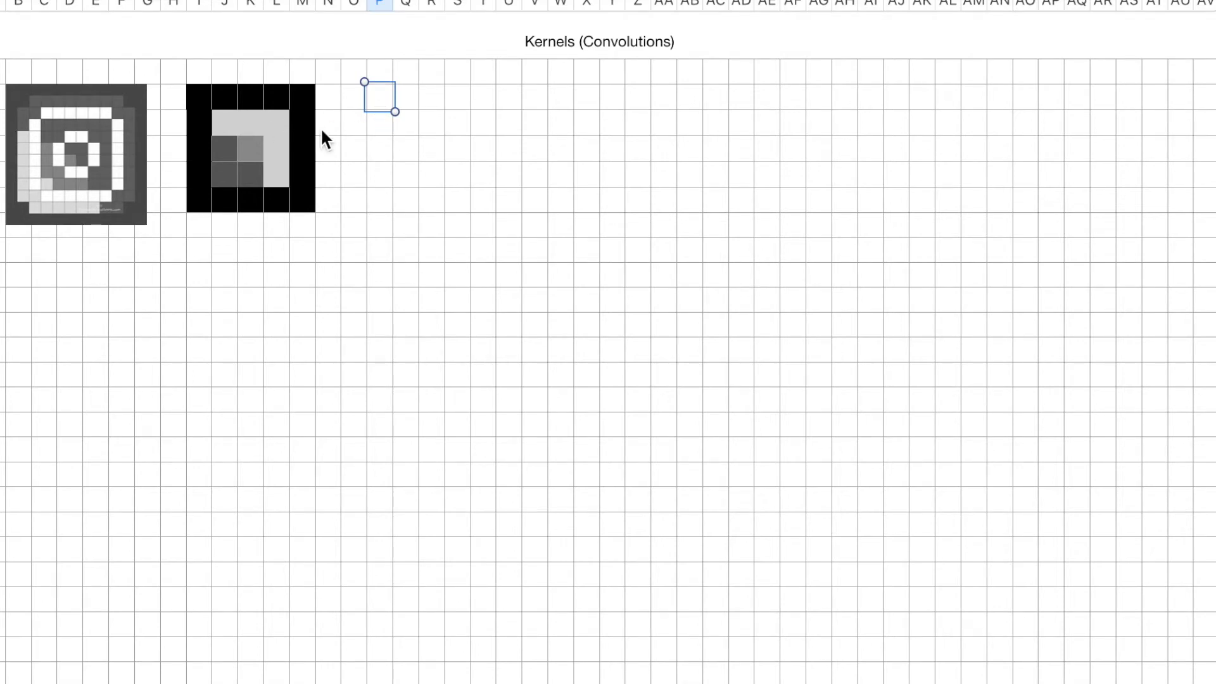
Fill the outer border of the 5x5 grid in columns P–T with 1s.
{"action": "type", "text": "1"}
{"action": "key", "text": "Tab"}
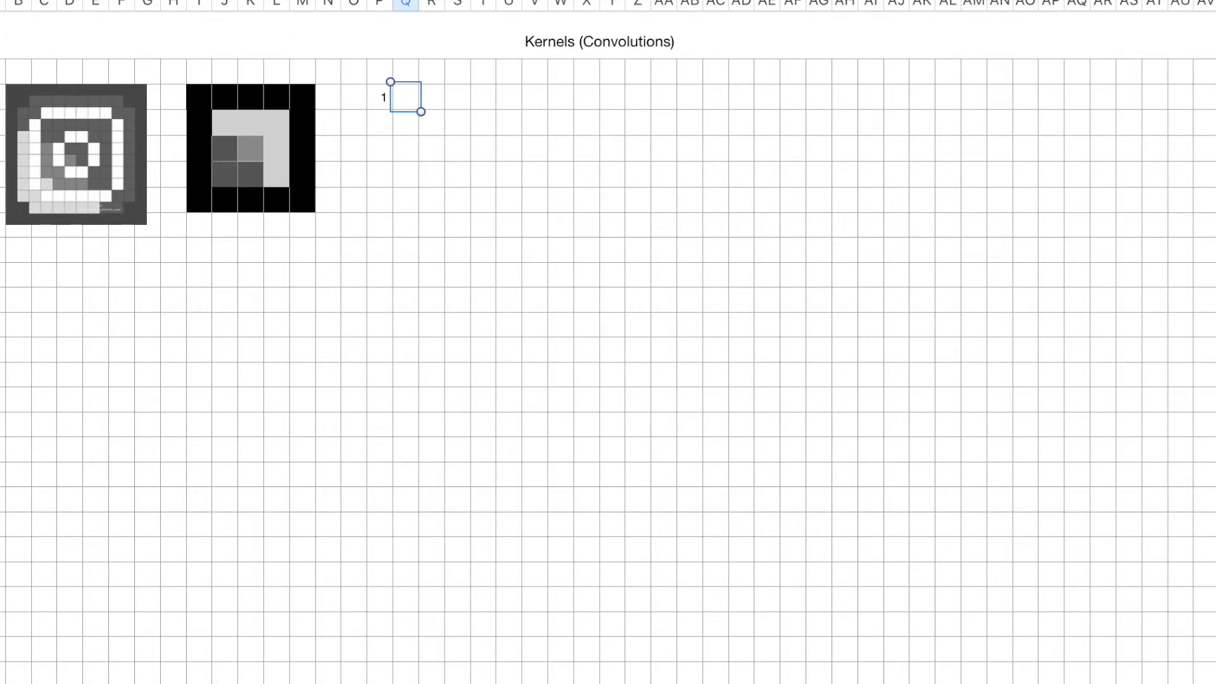
{"action": "type", "text": "1"}
{"action": "key", "text": "Tab"}
{"action": "type", "text": "1"}
{"action": "key", "text": "Tab"}
{"action": "type", "text": "1"}
{"action": "key", "text": "Tab"}
{"action": "type", "text": "1"}
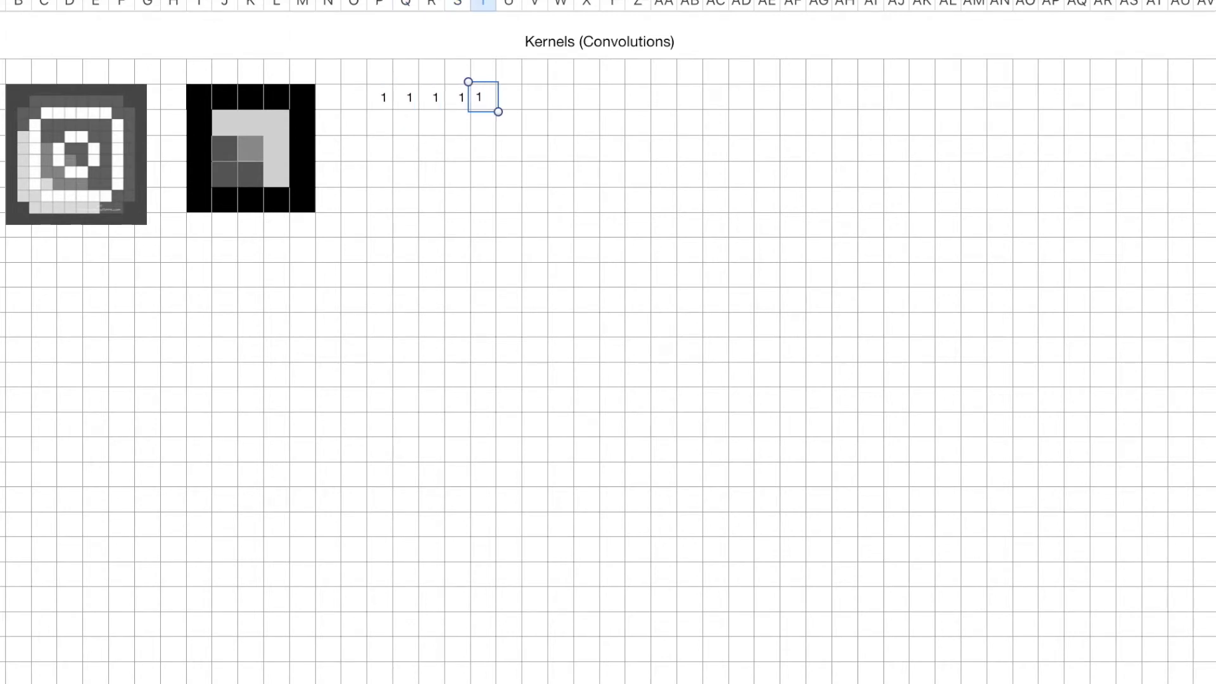
{"action": "key", "text": "Return"}
{"action": "type", "text": "1"}
{"action": "key", "text": "Return"}
{"action": "type", "text": "1"}
{"action": "key", "text": "Return"}
{"action": "type", "text": "1"}
{"action": "key", "text": "Return"}
{"action": "type", "text": "1"}
{"action": "key", "text": "shift+Tab"}
{"action": "type", "text": "1"}
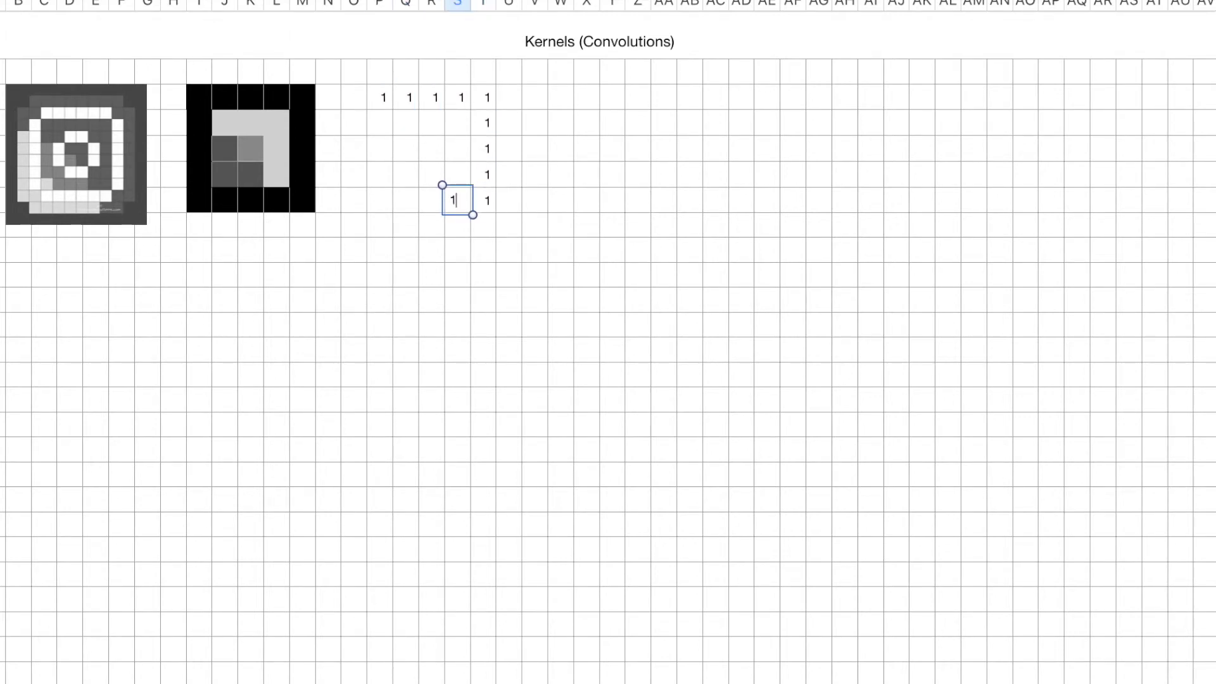
{"action": "key", "text": "shift+Tab"}
{"action": "type", "text": "1"}
{"action": "key", "text": "shift+Tab"}
{"action": "type", "text": "1"}
{"action": "key", "text": "shift+Return"}
{"action": "type", "text": "1"}
{"action": "key", "text": "shift+Return"}
{"action": "type", "text": "1"}
{"action": "key", "text": "shift+Return"}
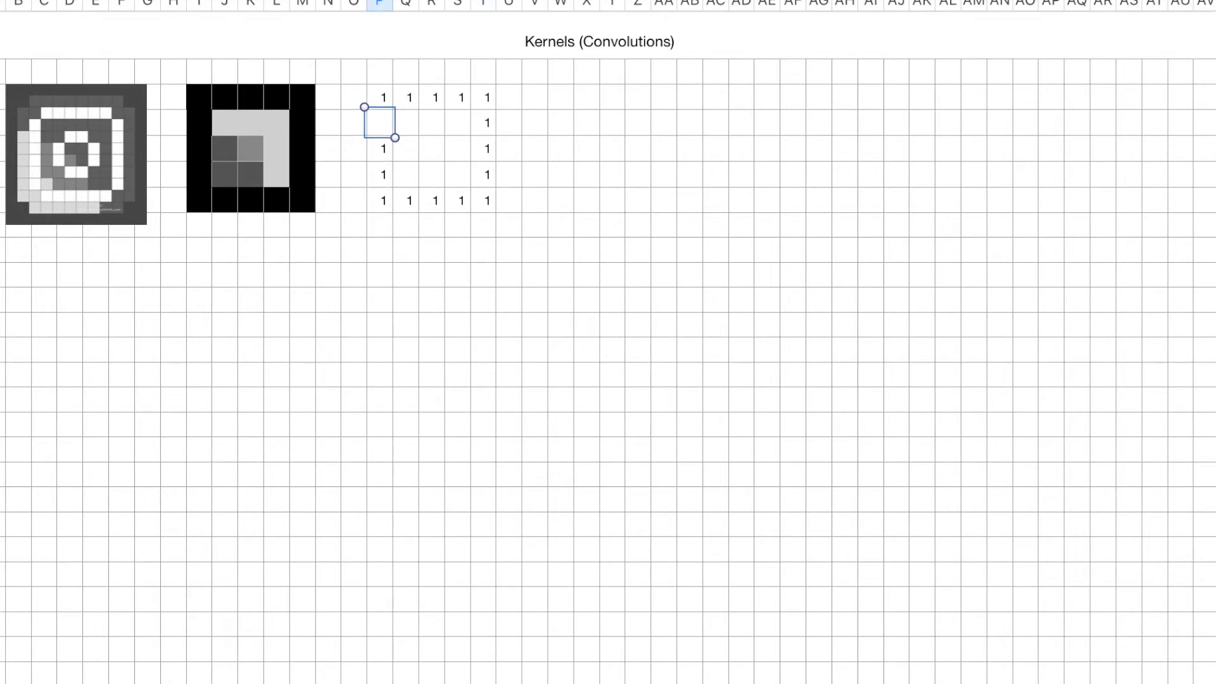
{"action": "type", "text": "1"}
Enter the inner values 4 4 4, 2 3 4, 2 2 4 inside the border.
{"action": "key", "text": "Tab"}
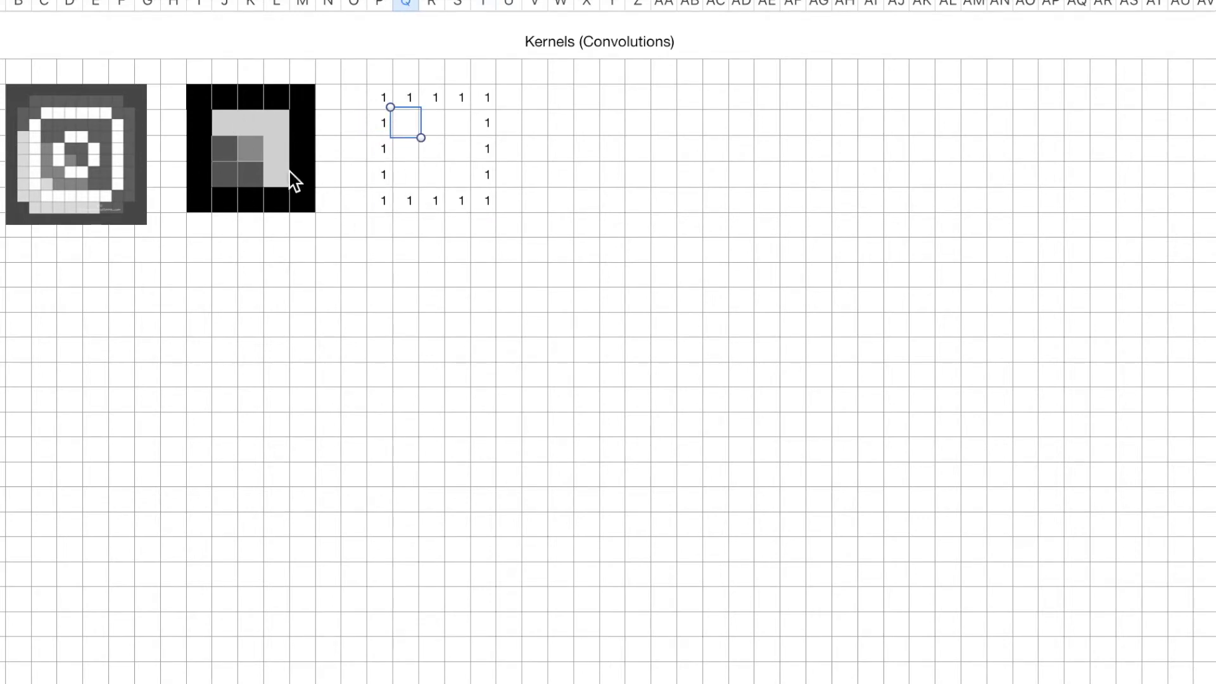
{"action": "key", "text": "Down"}
{"action": "type", "text": "2"}
{"action": "key", "text": "Return"}
{"action": "type", "text": "2"}
{"action": "key", "text": "Tab"}
{"action": "type", "text": "2"}
{"action": "key", "text": "shift+Return"}
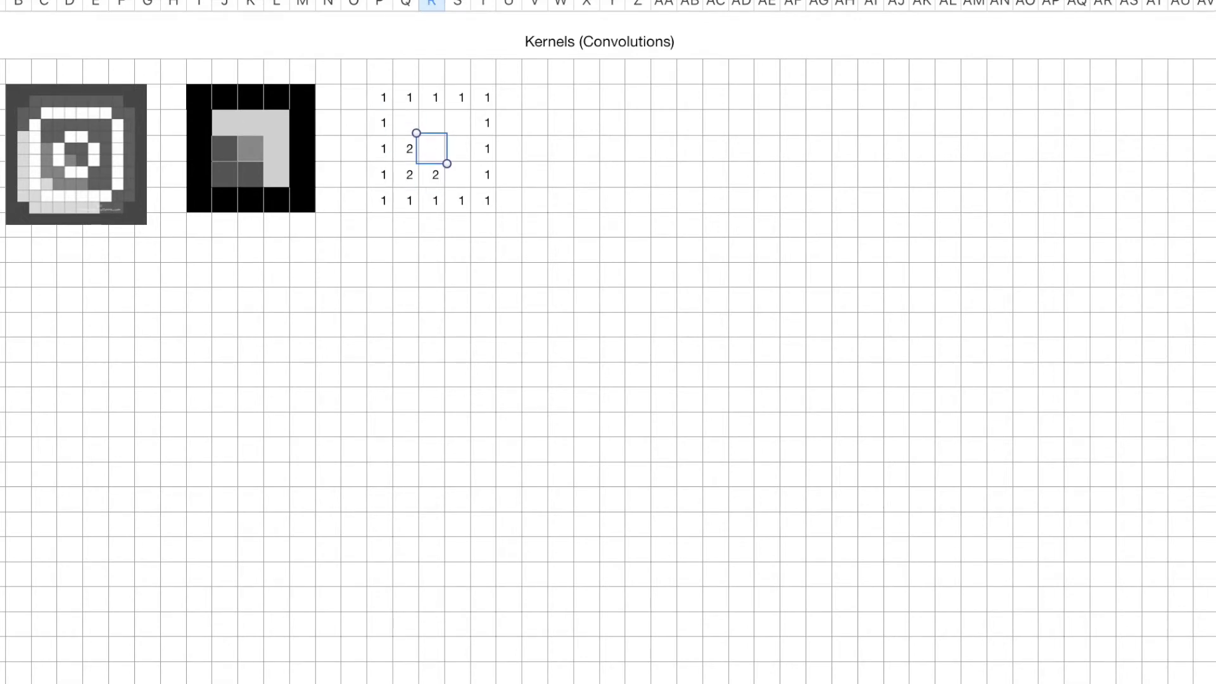
{"action": "type", "text": "3"}
{"action": "key", "text": "shift+Return"}
{"action": "key", "text": "Left"}
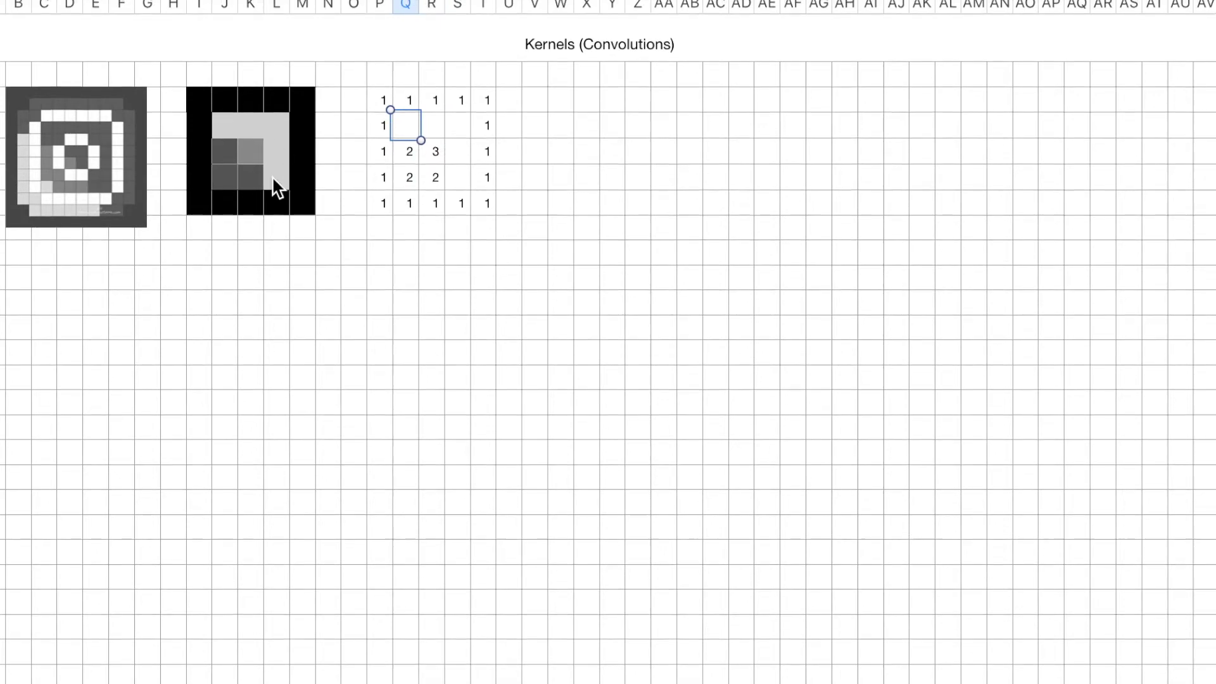
{"action": "type", "text": "4"}
{"action": "key", "text": "Right"}
{"action": "type", "text": "4"}
{"action": "key", "text": "Right"}
{"action": "type", "text": "4"}
{"action": "key", "text": "Return"}
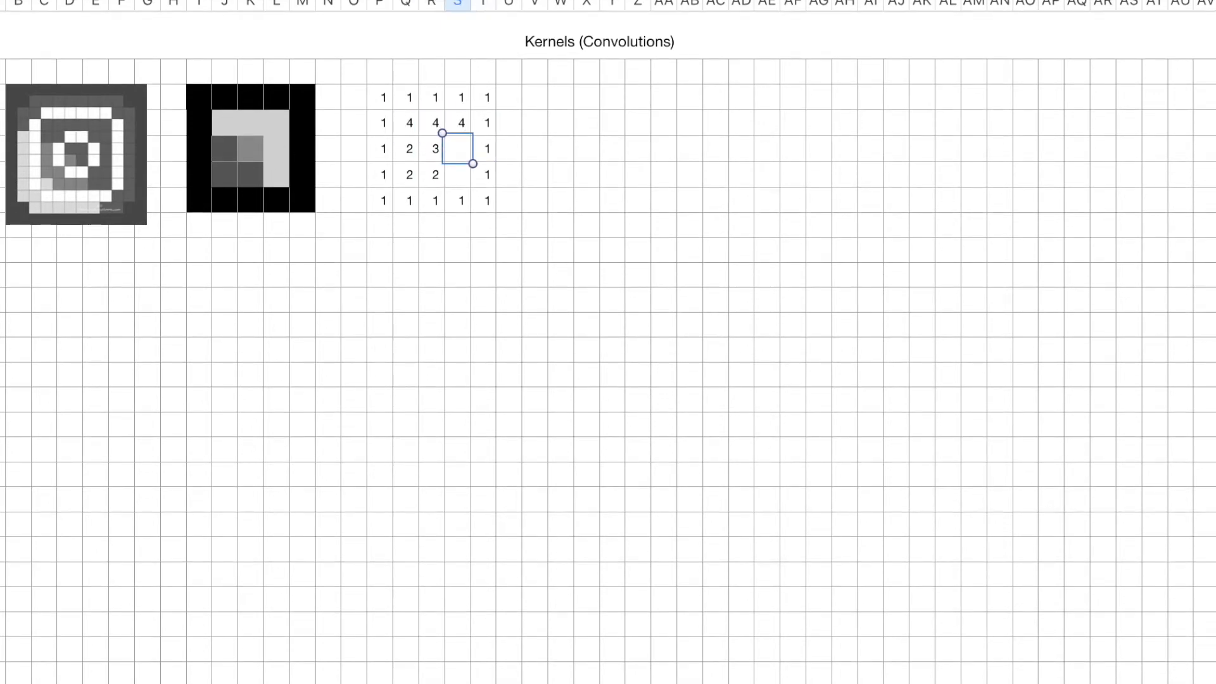
{"action": "type", "text": "4"}
{"action": "key", "text": "Return"}
{"action": "type", "text": "4"}
{"action": "key", "text": "Tab"}
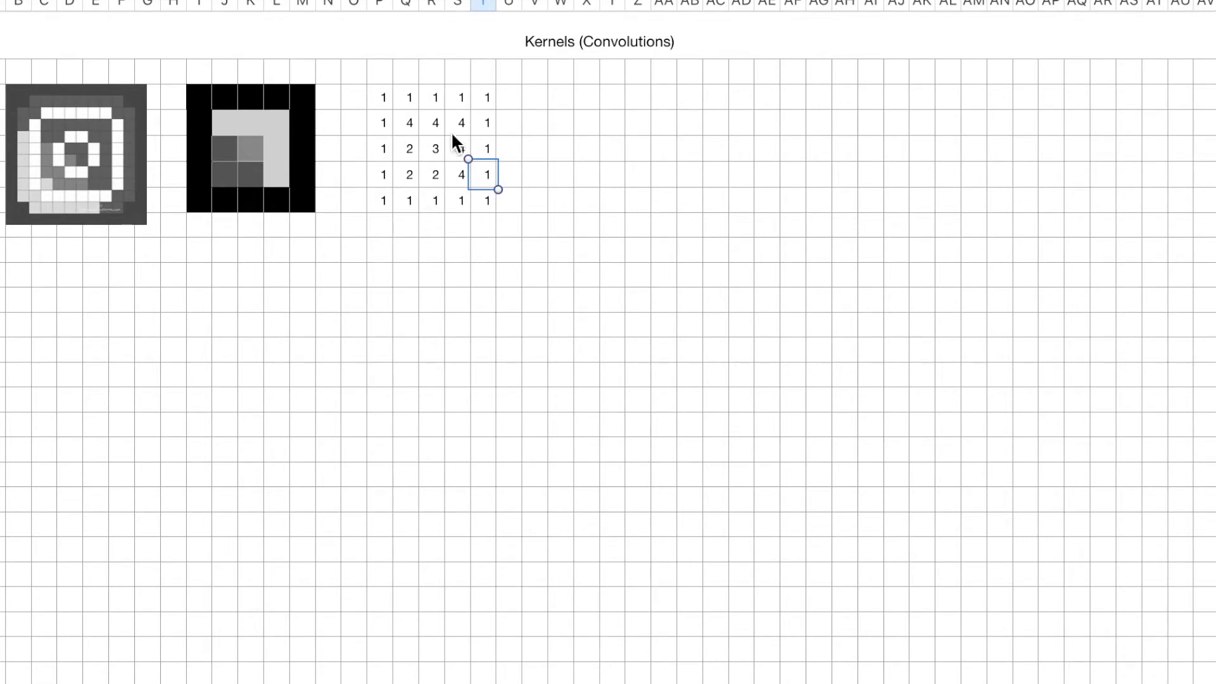
Merge cells X–Z into a bold 'Kernel' heading.
{"action": "left_click_drag", "start_coordinate": [584, 95], "coordinate": [640, 95]}
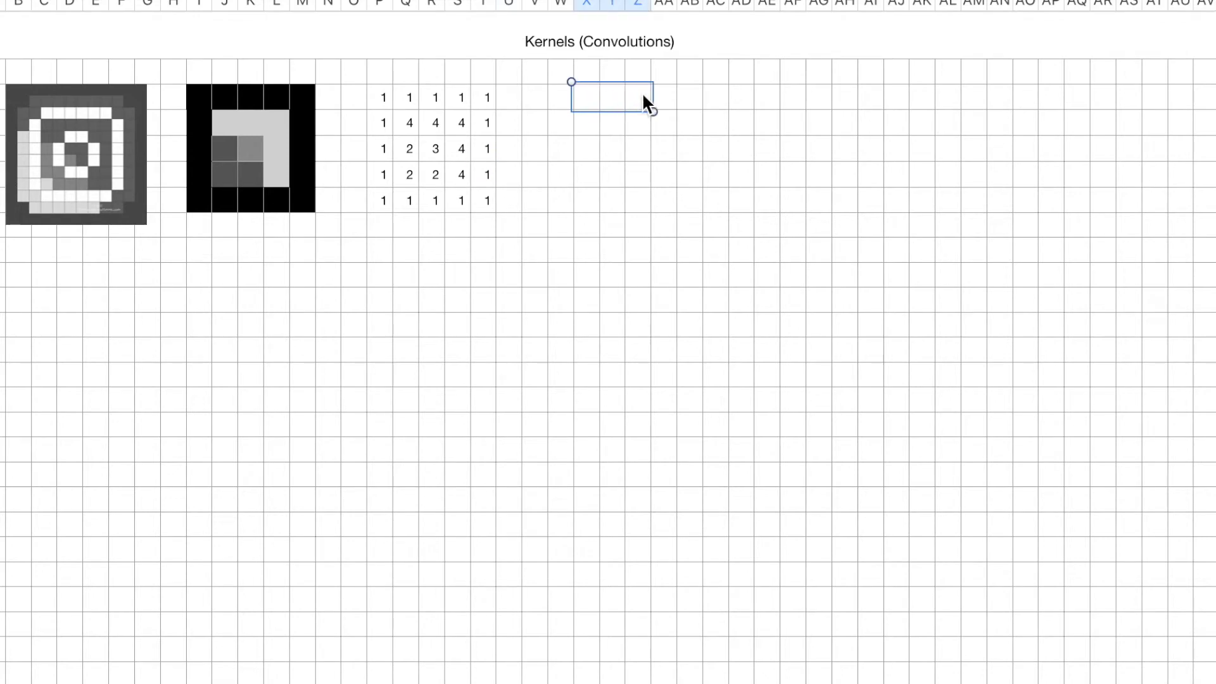
{"action": "right_click", "coordinate": [638, 96]}
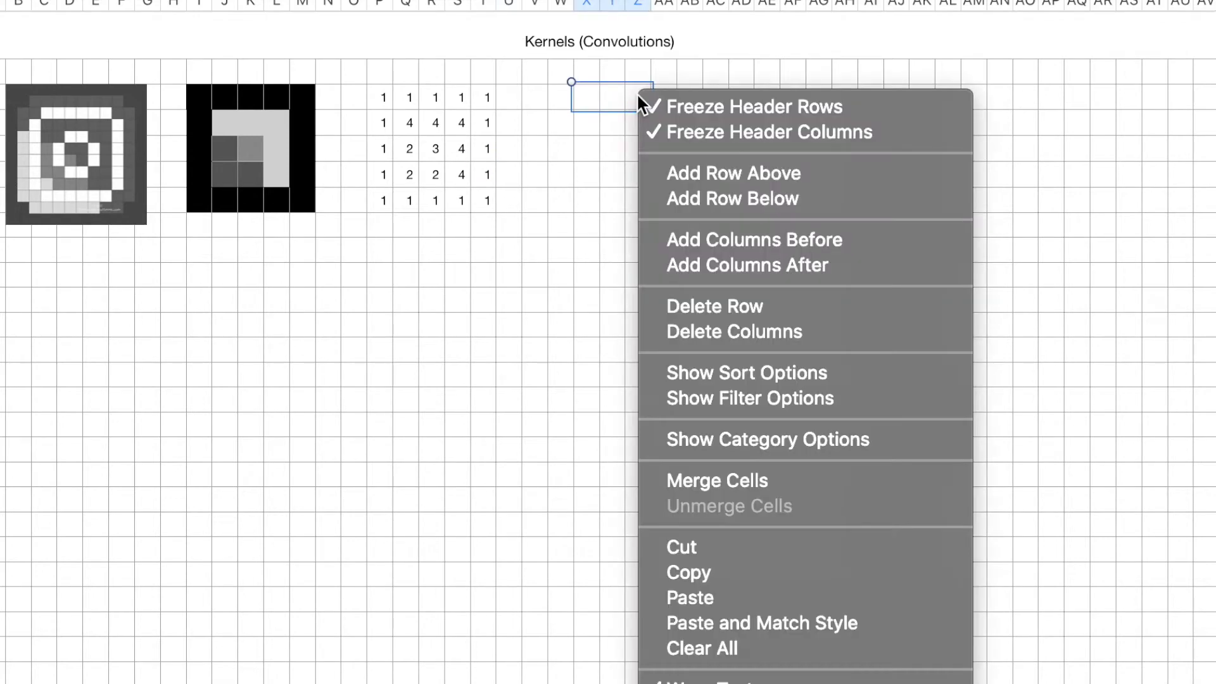
{"action": "left_click", "coordinate": [732, 478]}
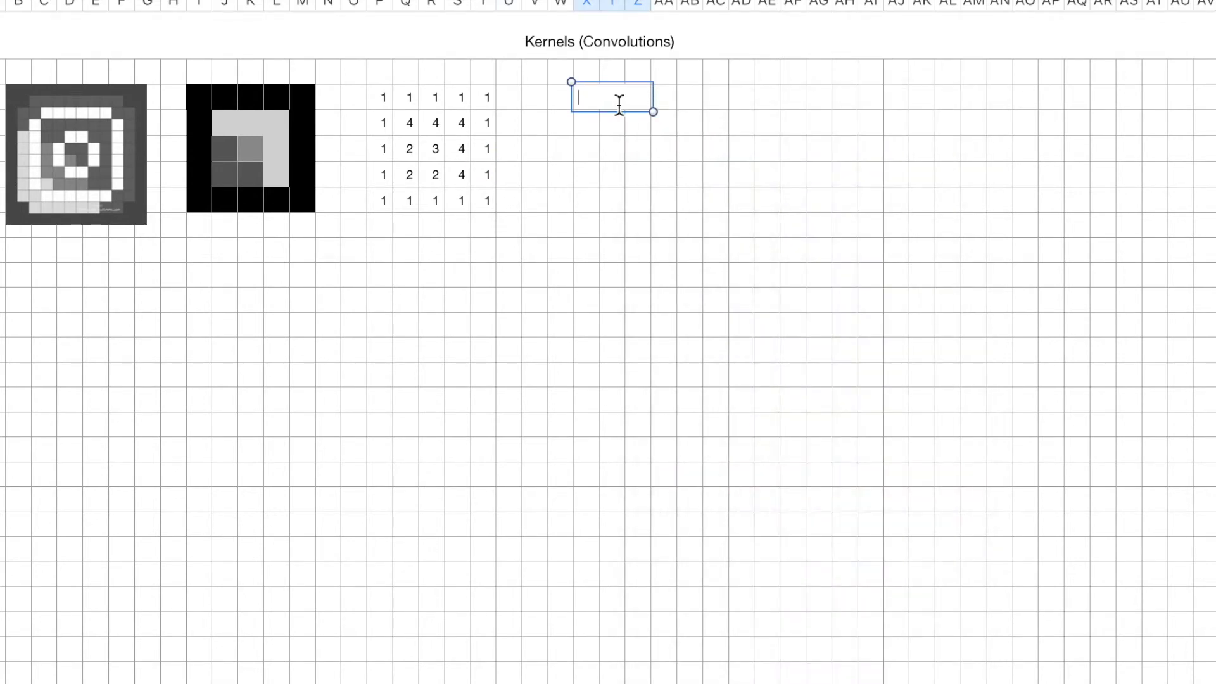
{"action": "type", "text": "Kernel"}
{"action": "key", "text": "Return"}
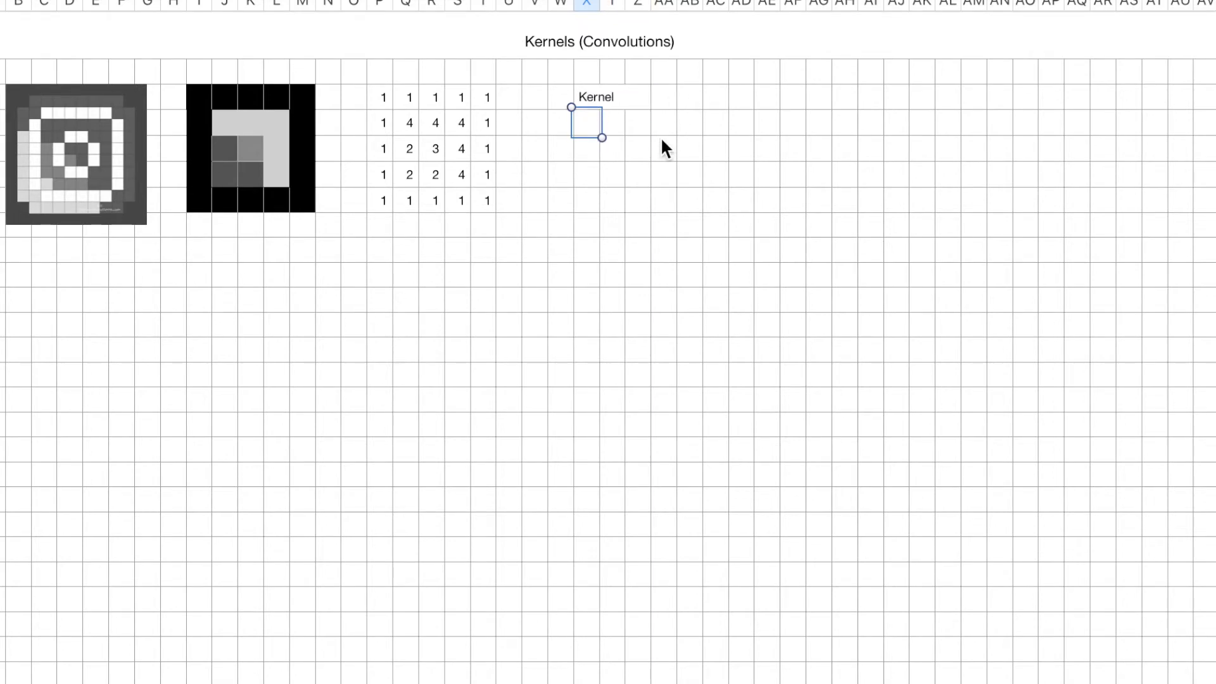
{"action": "key", "text": "Up"}
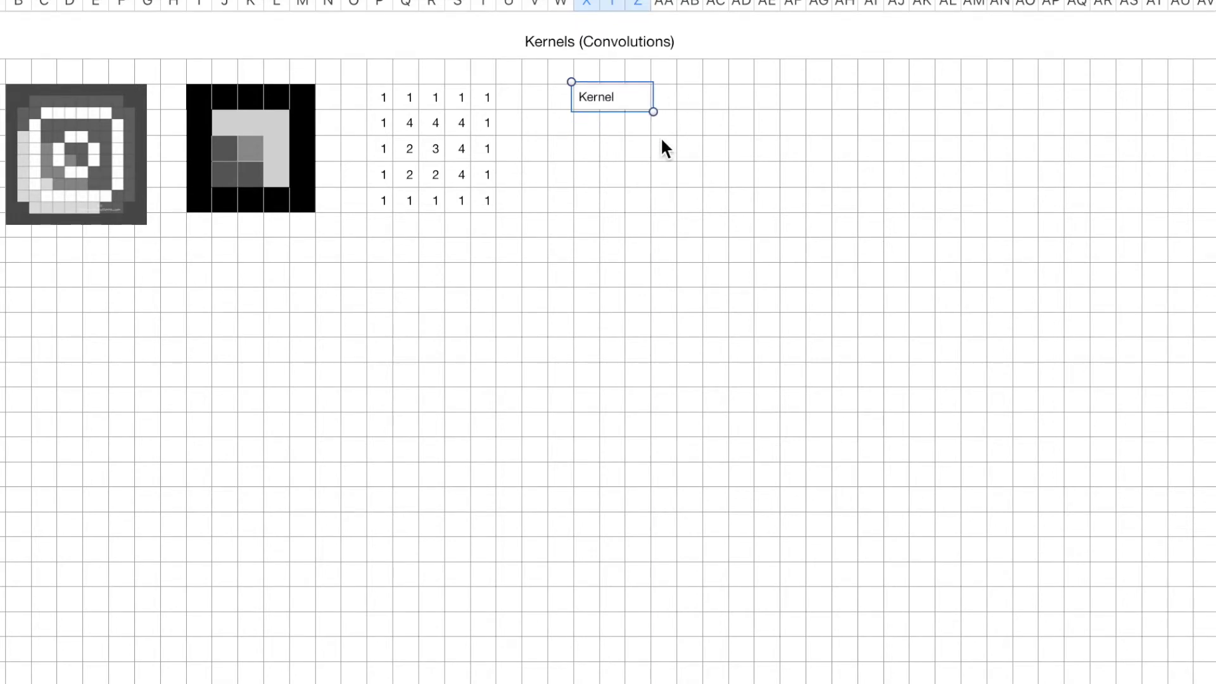
{"action": "key", "text": "super+b"}
{"action": "key", "text": "Down"}
Enter the 3x3 kernel values under the heading, each row reading 1 0 1.
{"action": "type", "text": "1"}
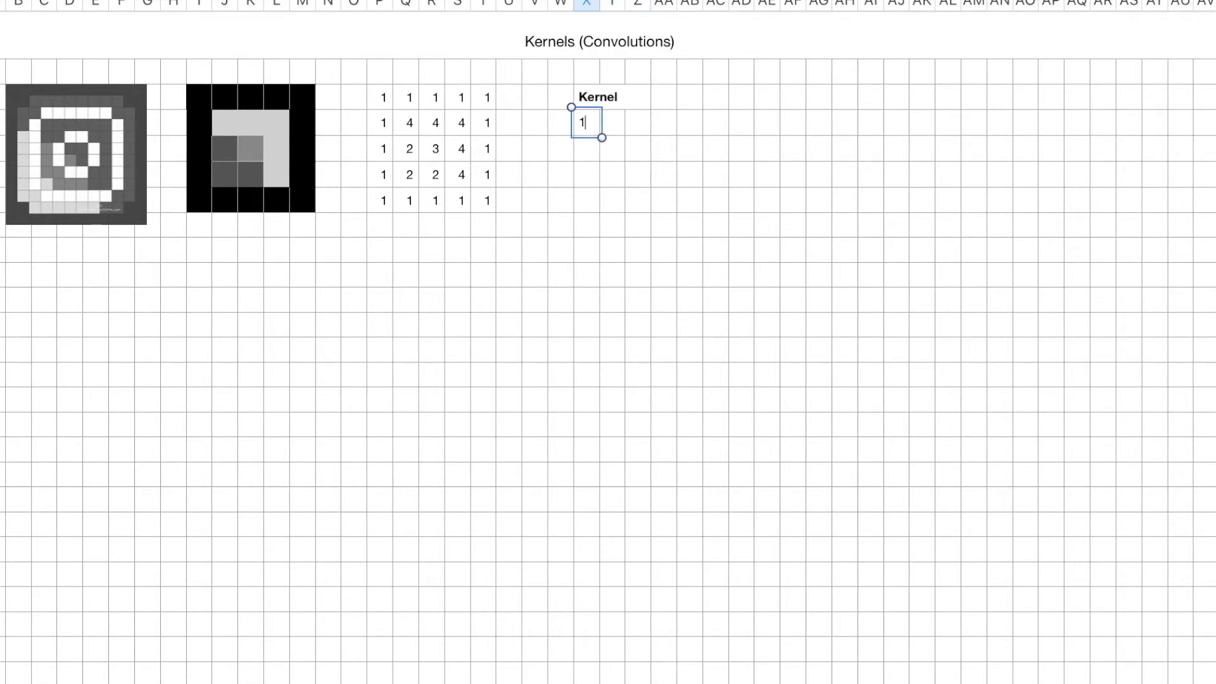
{"action": "key", "text": "Return"}
{"action": "type", "text": "1"}
{"action": "key", "text": "Return"}
{"action": "type", "text": "1"}
{"action": "key", "text": "Tab"}
{"action": "key", "text": "Up"}
{"action": "key", "text": "Up"}
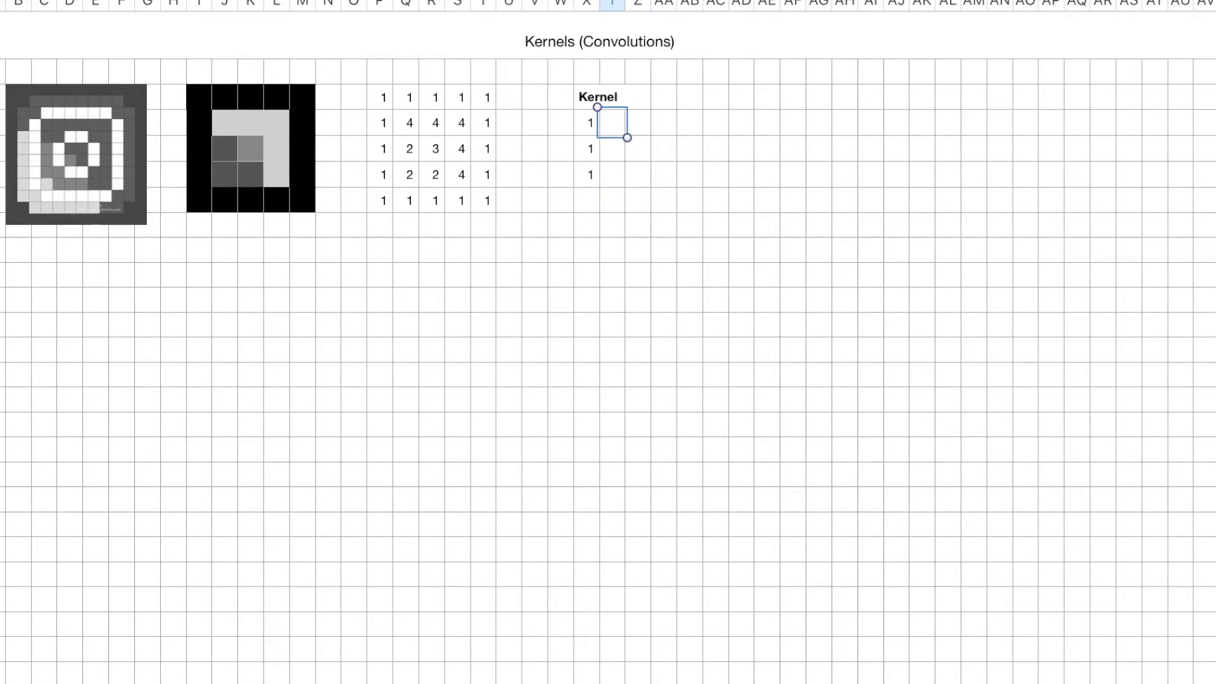
{"action": "type", "text": "0"}
{"action": "key", "text": "Return"}
{"action": "type", "text": "0"}
{"action": "key", "text": "Return"}
{"action": "type", "text": "0"}
{"action": "key", "text": "Tab"}
{"action": "key", "text": "Up"}
{"action": "key", "text": "Up"}
{"action": "type", "text": "1"}
{"action": "key", "text": "Return"}
{"action": "type", "text": "1"}
{"action": "key", "text": "Return"}
{"action": "type", "text": "1"}
{"action": "key", "text": "Tab"}
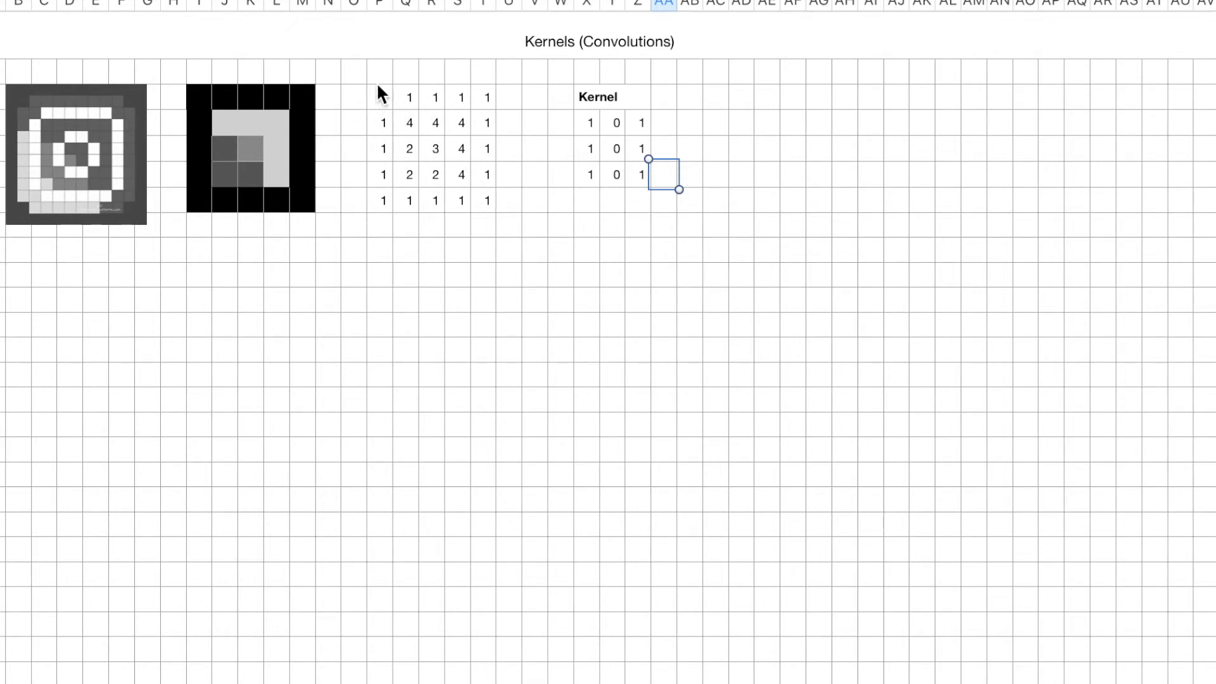
{"action": "left_click_drag", "start_coordinate": [378, 86], "coordinate": [496, 209]}
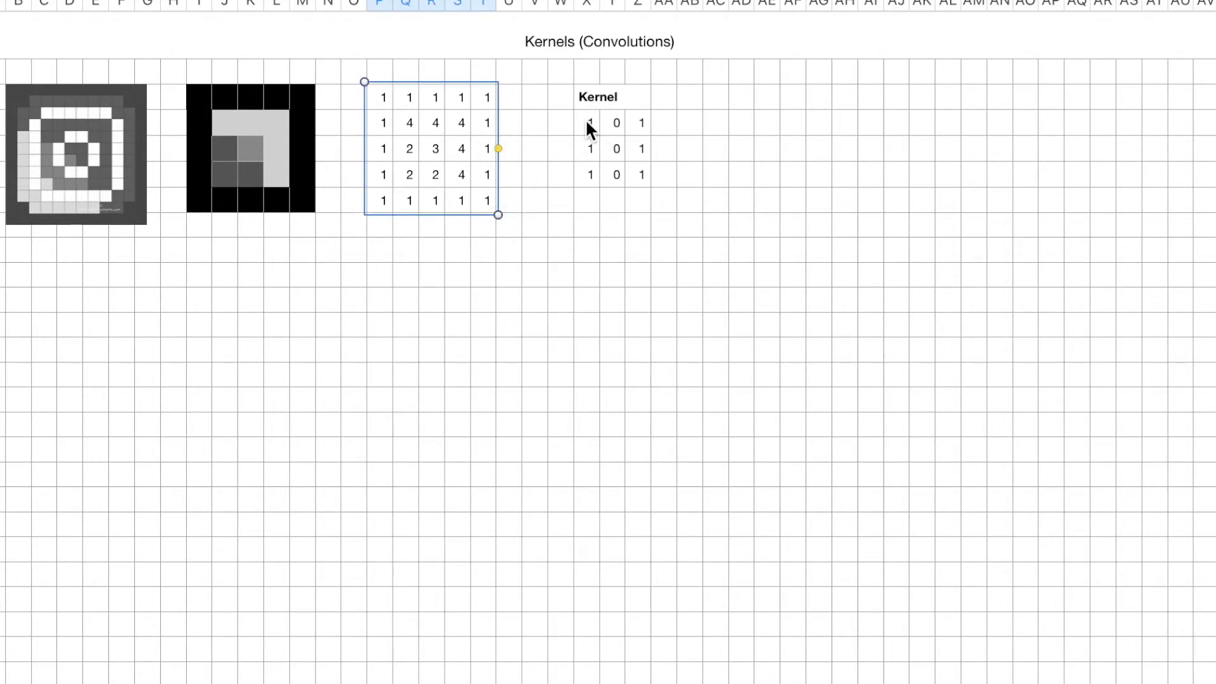
Select the Kernel's 3x3 cells X1:Z3 and give them a pink fill.
{"action": "left_click_drag", "start_coordinate": [585, 119], "coordinate": [636, 166]}
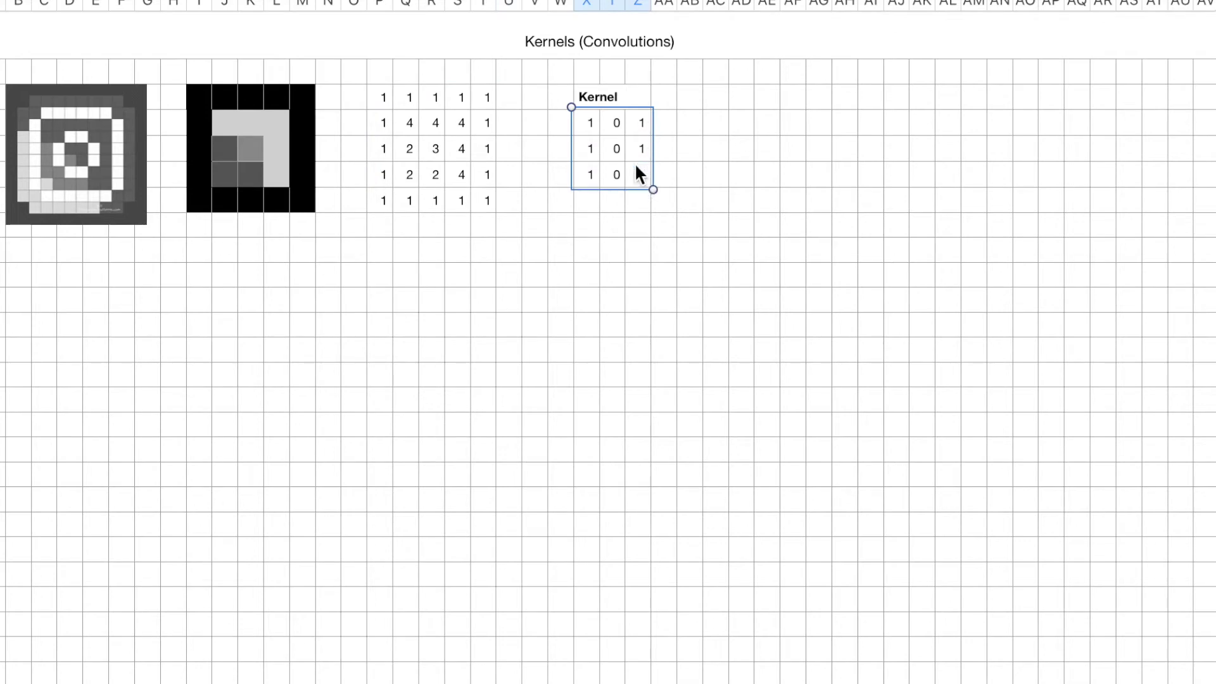
{"action": "left_click", "coordinate": [586, 232]}
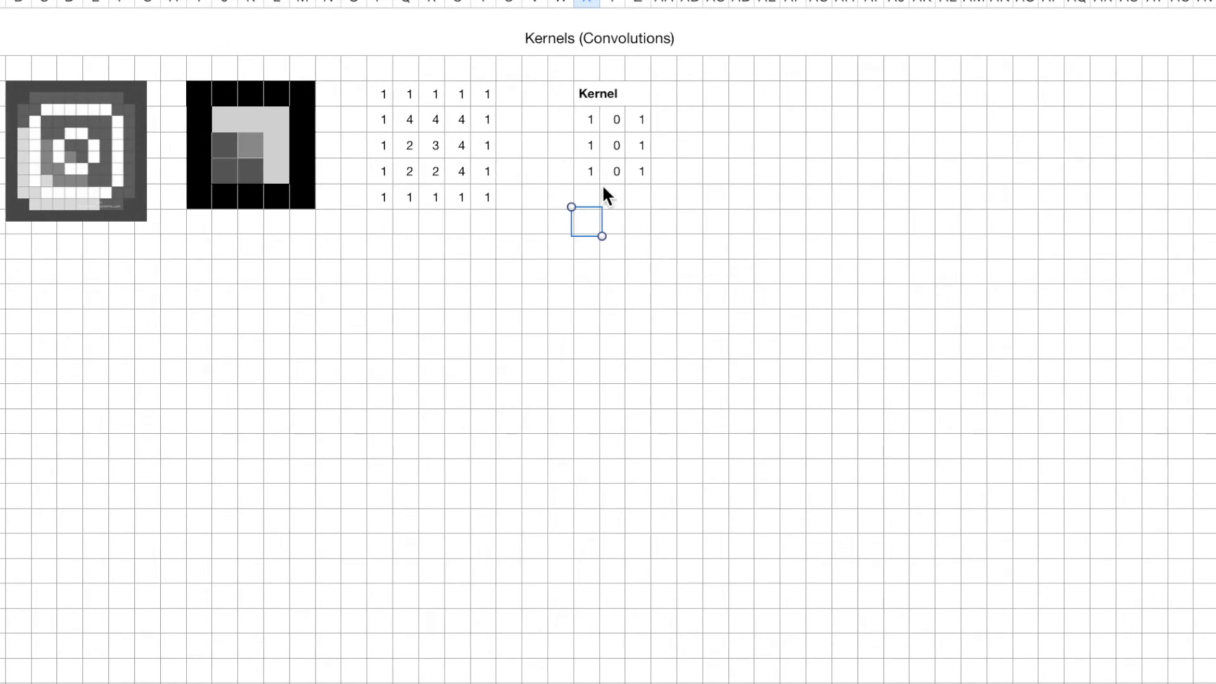
{"action": "key", "text": "ctrl+Down"}
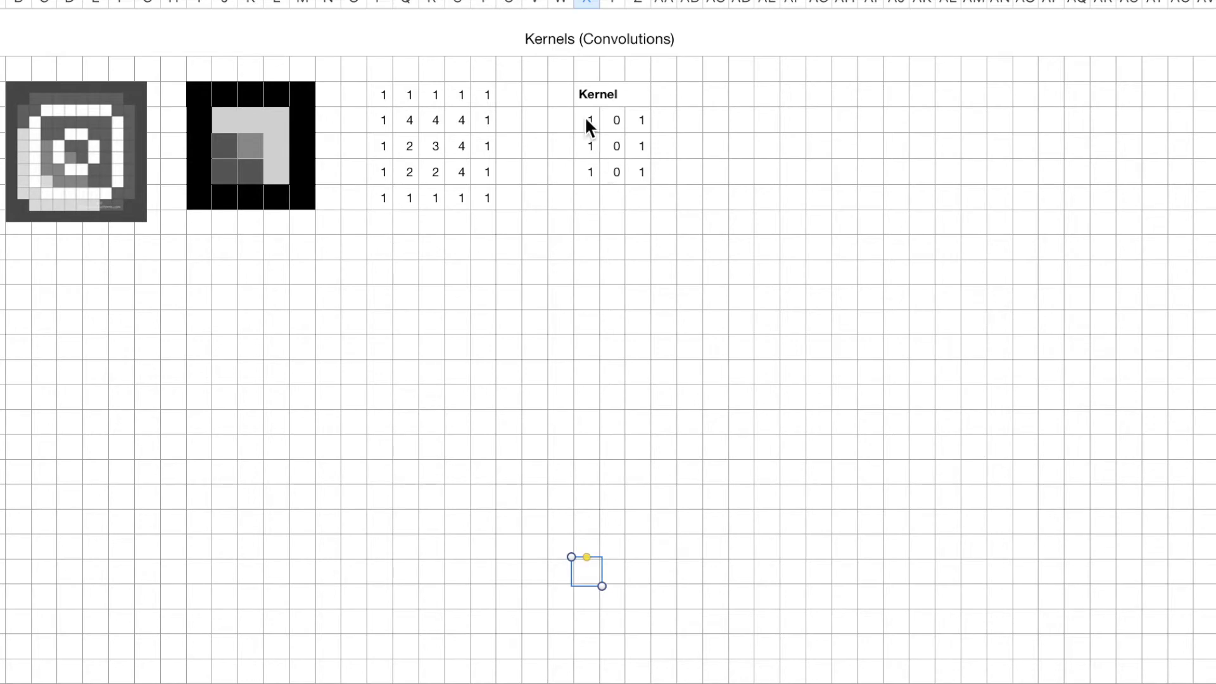
{"action": "left_click_drag", "start_coordinate": [587, 120], "coordinate": [629, 183]}
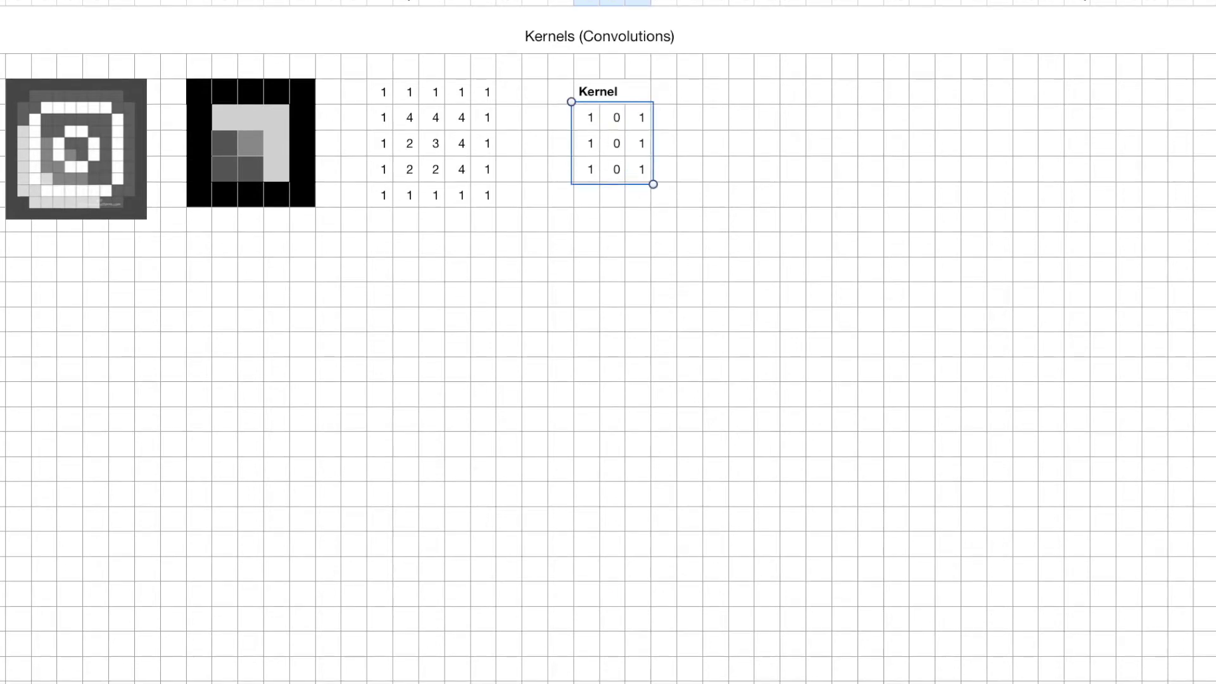
{"action": "left_click_drag", "start_coordinate": [225, 117], "coordinate": [277, 168]}
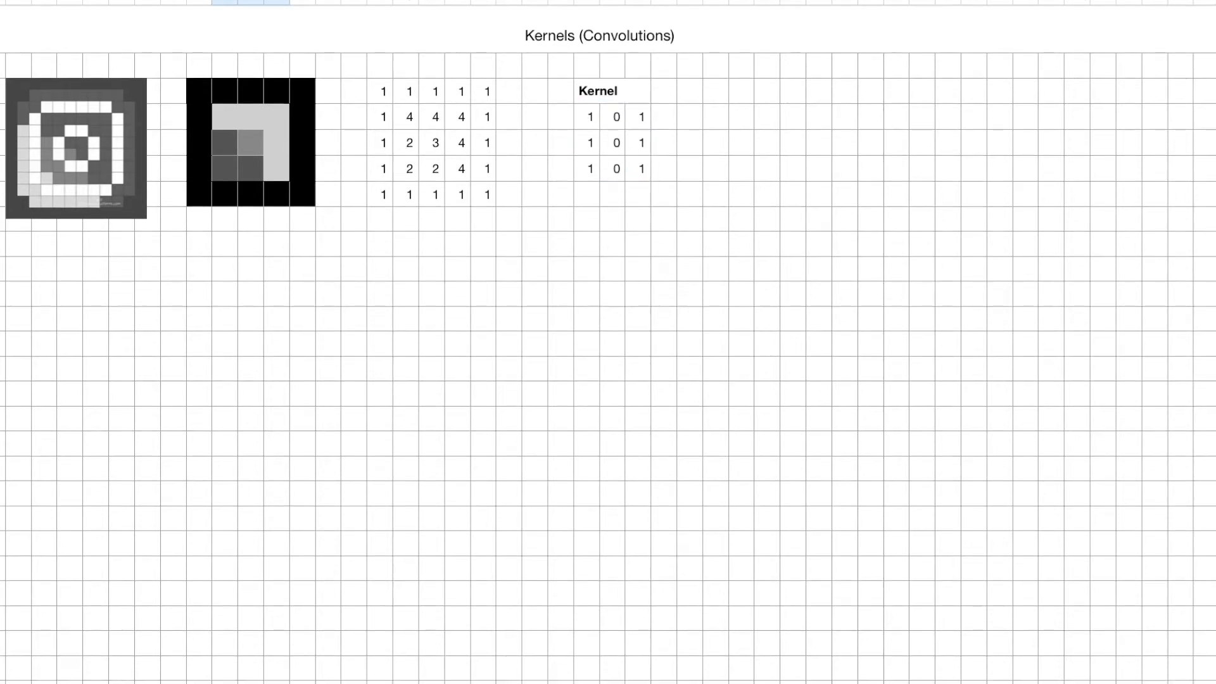
{"action": "left_click", "coordinate": [587, 120]}
{"action": "left_click", "coordinate": [642, 169], "text": "shift"}
{"action": "key", "text": "alt+super+v"}
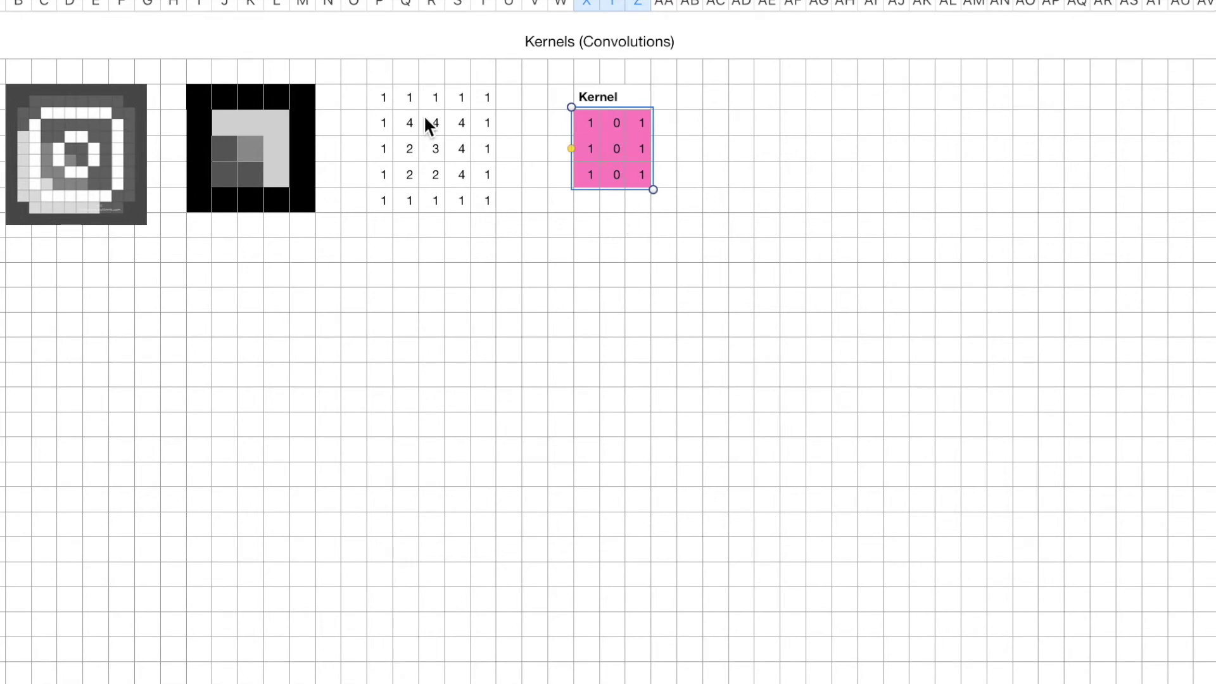
{"action": "left_click_drag", "start_coordinate": [374, 92], "coordinate": [427, 147]}
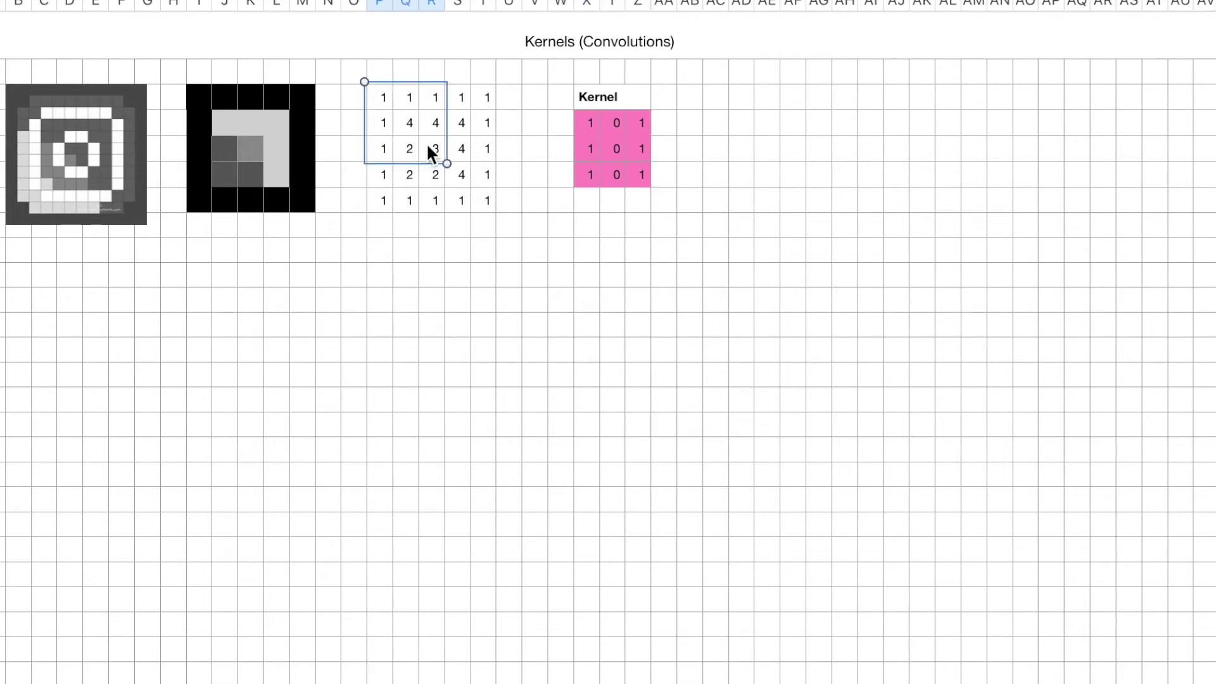
{"action": "left_click_drag", "start_coordinate": [592, 125], "coordinate": [634, 168]}
{"action": "left_click_drag", "start_coordinate": [378, 95], "coordinate": [425, 146]}
{"action": "left_click", "coordinate": [583, 124]}
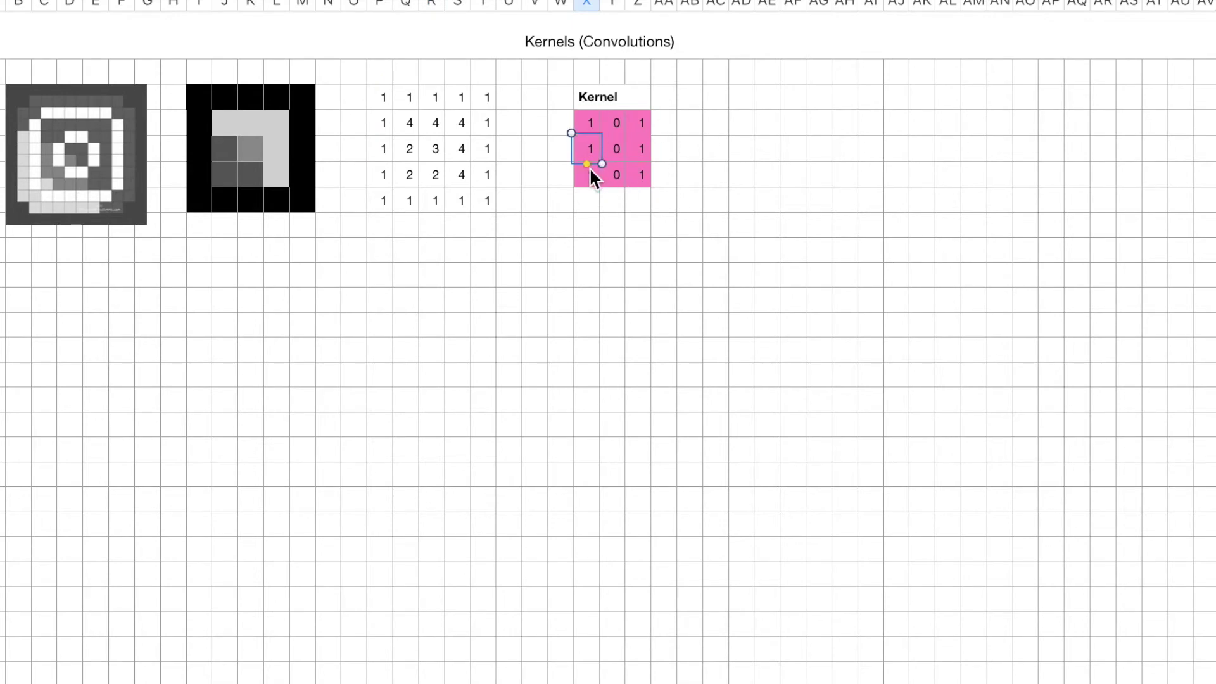
{"action": "left_click", "coordinate": [618, 126]}
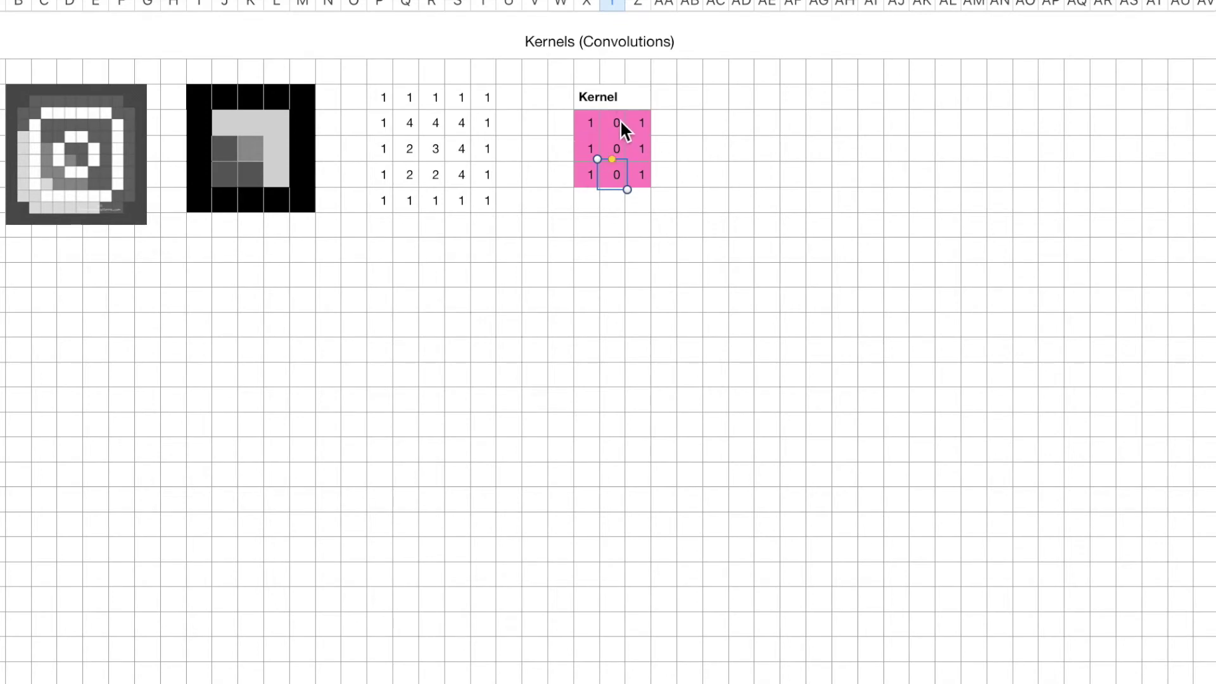
{"action": "left_click_drag", "start_coordinate": [382, 95], "coordinate": [437, 155]}
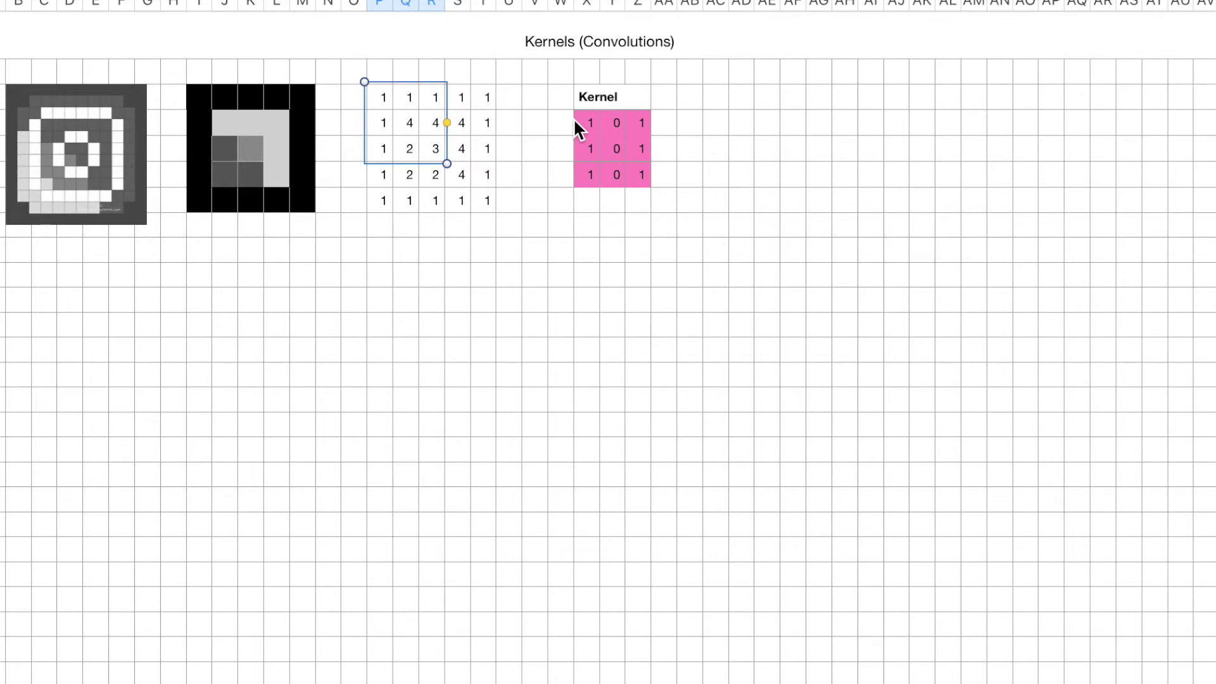
{"action": "left_click", "coordinate": [844, 225]}
{"action": "scroll", "coordinate": [626, 529], "scroll_direction": "right", "scroll_amount": 1}
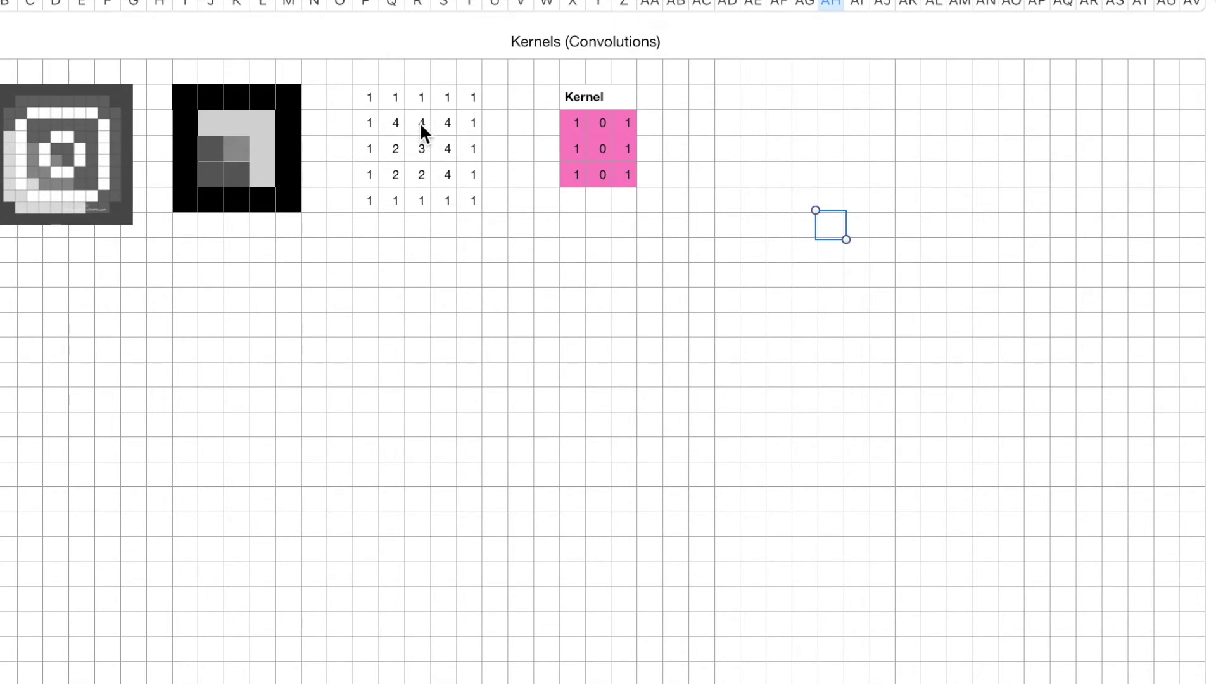
{"action": "left_click_drag", "start_coordinate": [572, 121], "coordinate": [628, 172]}
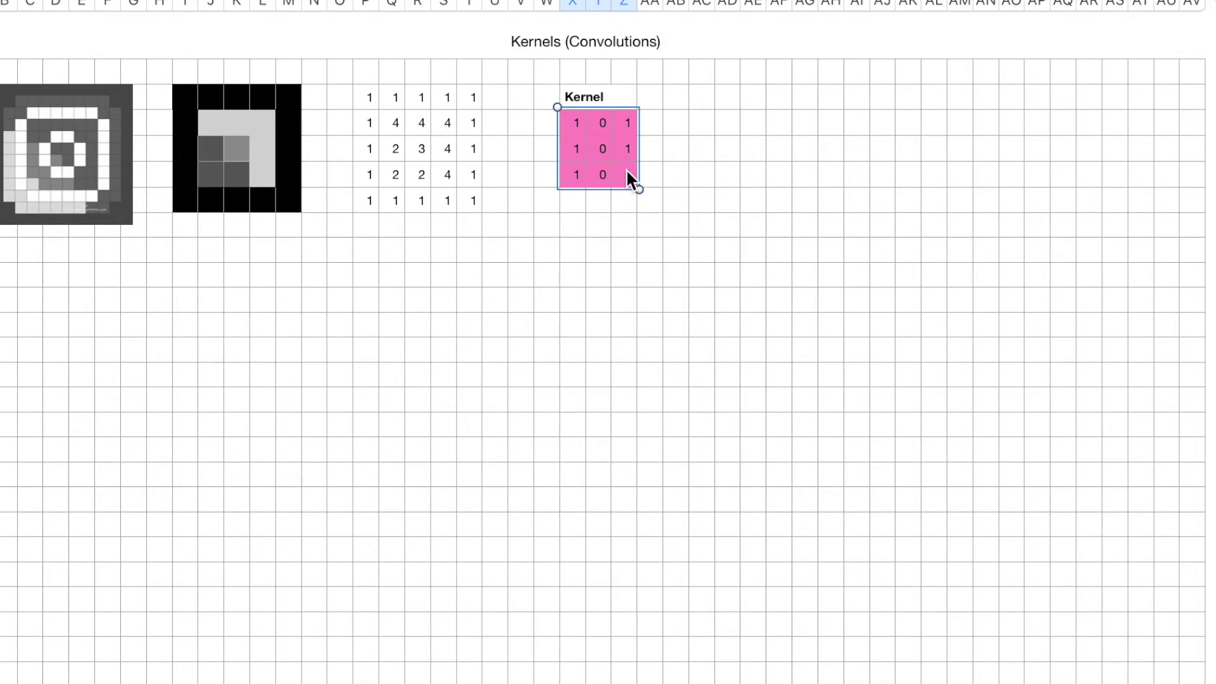
{"action": "left_click_drag", "start_coordinate": [370, 103], "coordinate": [420, 156]}
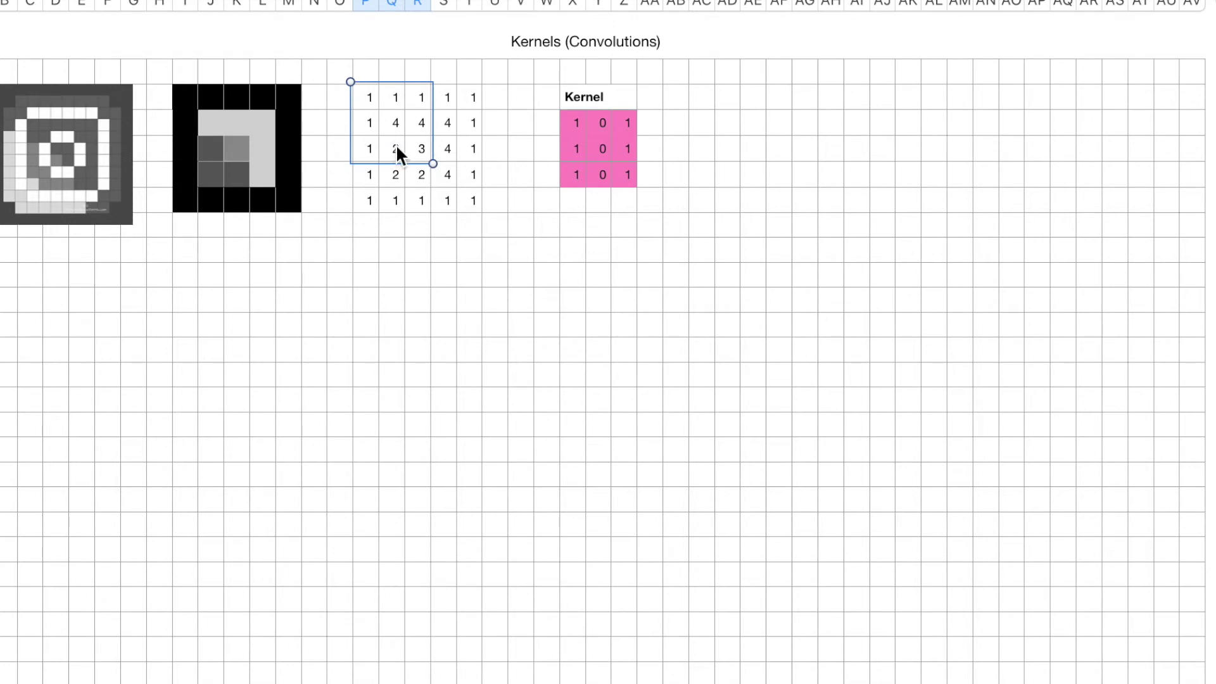
{"action": "left_click", "coordinate": [570, 126]}
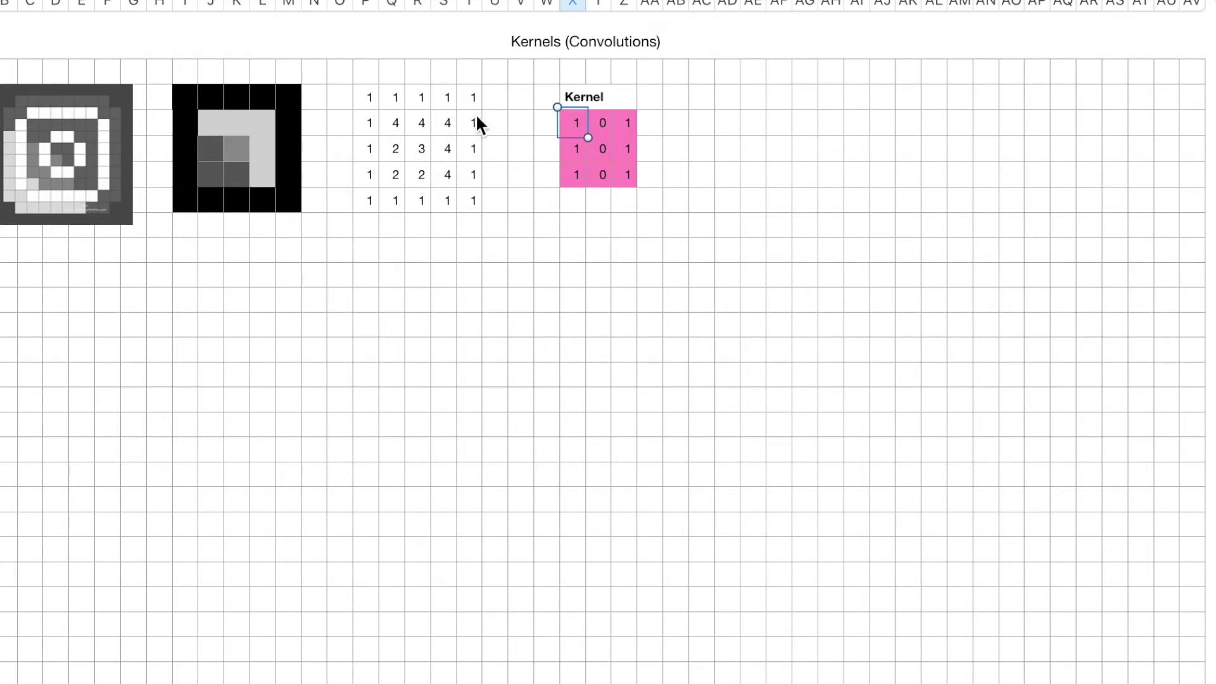
{"action": "left_click_drag", "start_coordinate": [367, 98], "coordinate": [395, 105]}
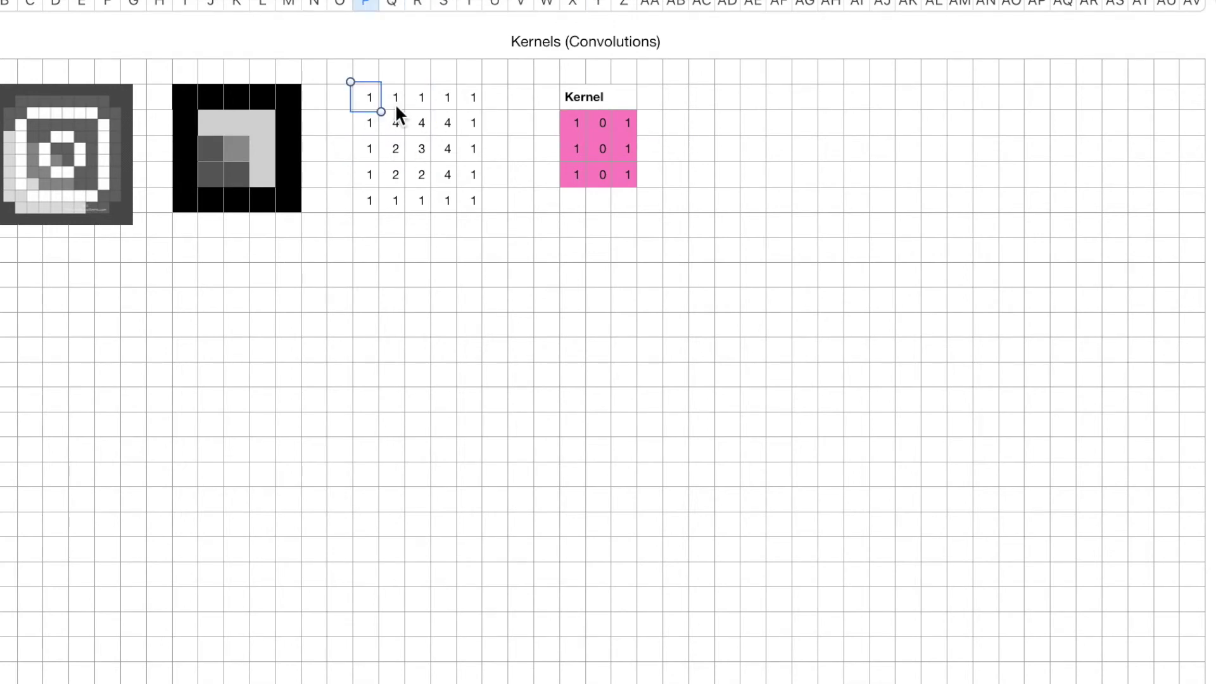
{"action": "left_click", "coordinate": [574, 145]}
{"action": "left_click", "coordinate": [366, 124]}
{"action": "left_click", "coordinate": [569, 170]}
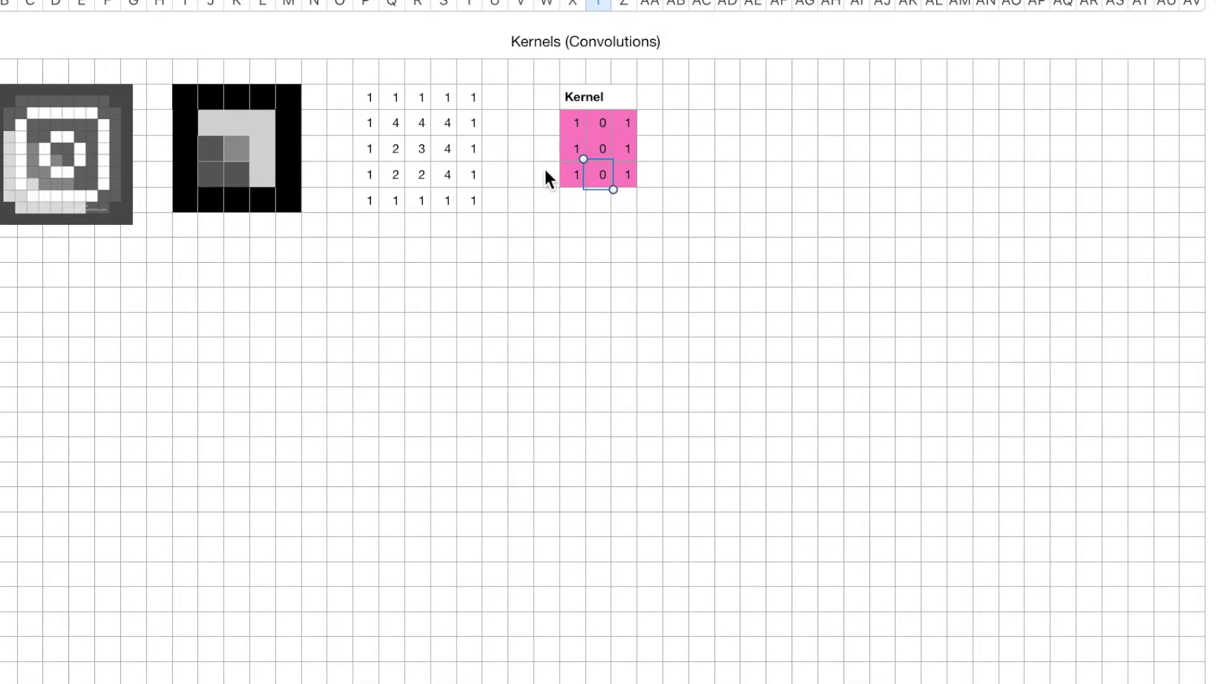
{"action": "left_click", "coordinate": [566, 182]}
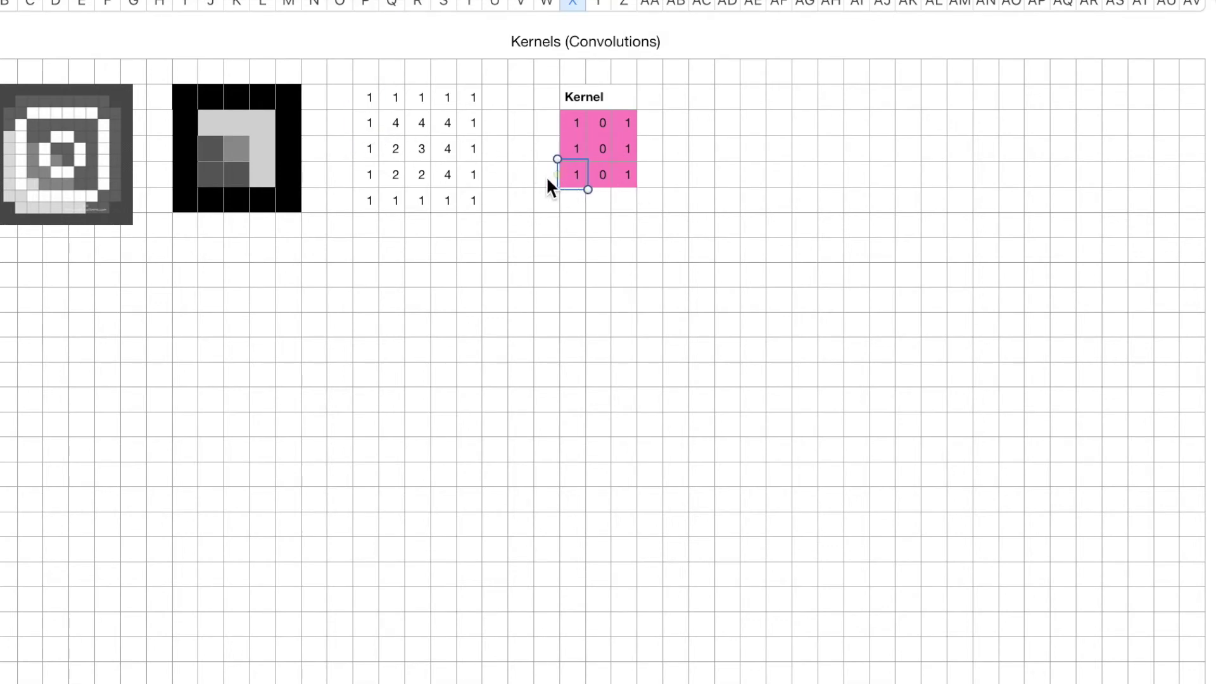
{"action": "left_click", "coordinate": [374, 148]}
{"action": "left_click", "coordinate": [608, 124]}
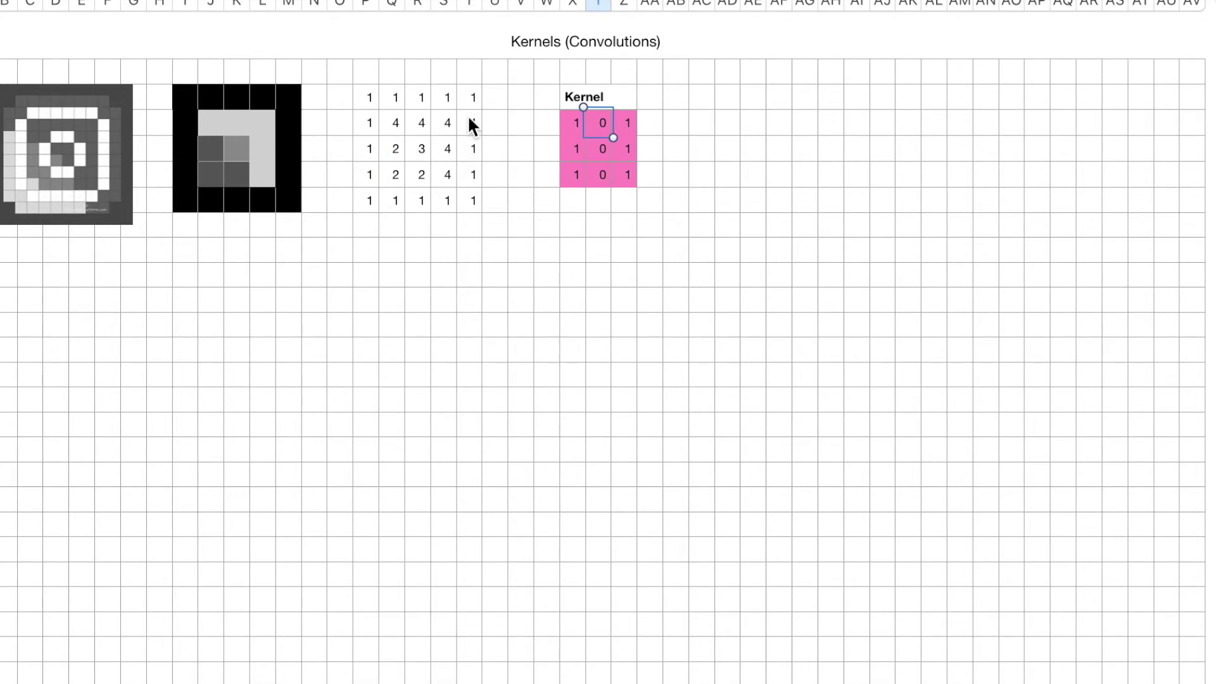
{"action": "left_click", "coordinate": [393, 101]}
{"action": "left_click", "coordinate": [588, 148]}
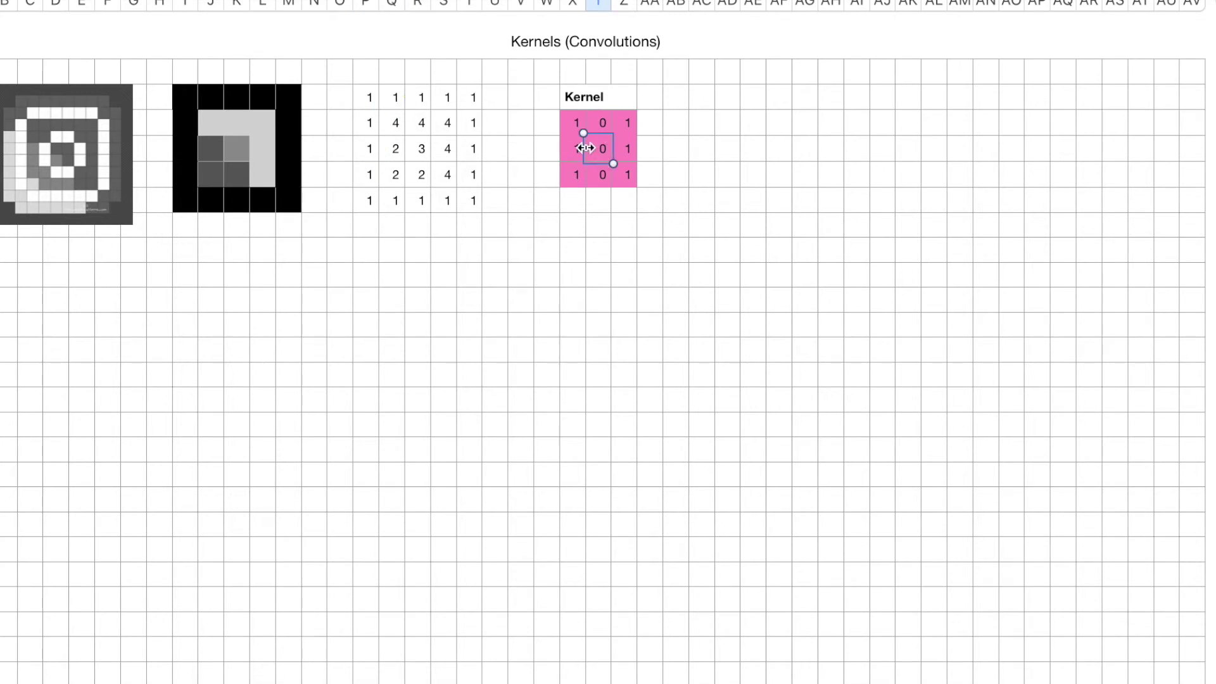
{"action": "left_click", "coordinate": [401, 122]}
{"action": "left_click", "coordinate": [607, 172]}
{"action": "left_click", "coordinate": [627, 126]}
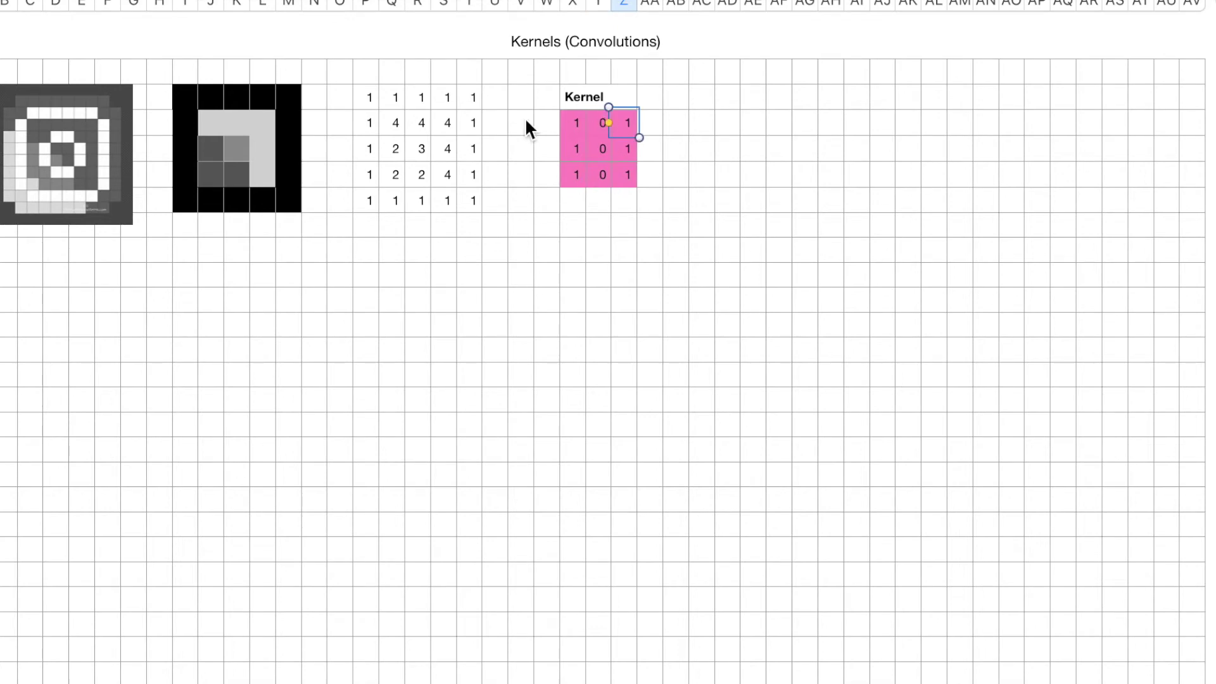
{"action": "left_click", "coordinate": [413, 97]}
{"action": "left_click", "coordinate": [616, 150]}
{"action": "left_click", "coordinate": [417, 123]}
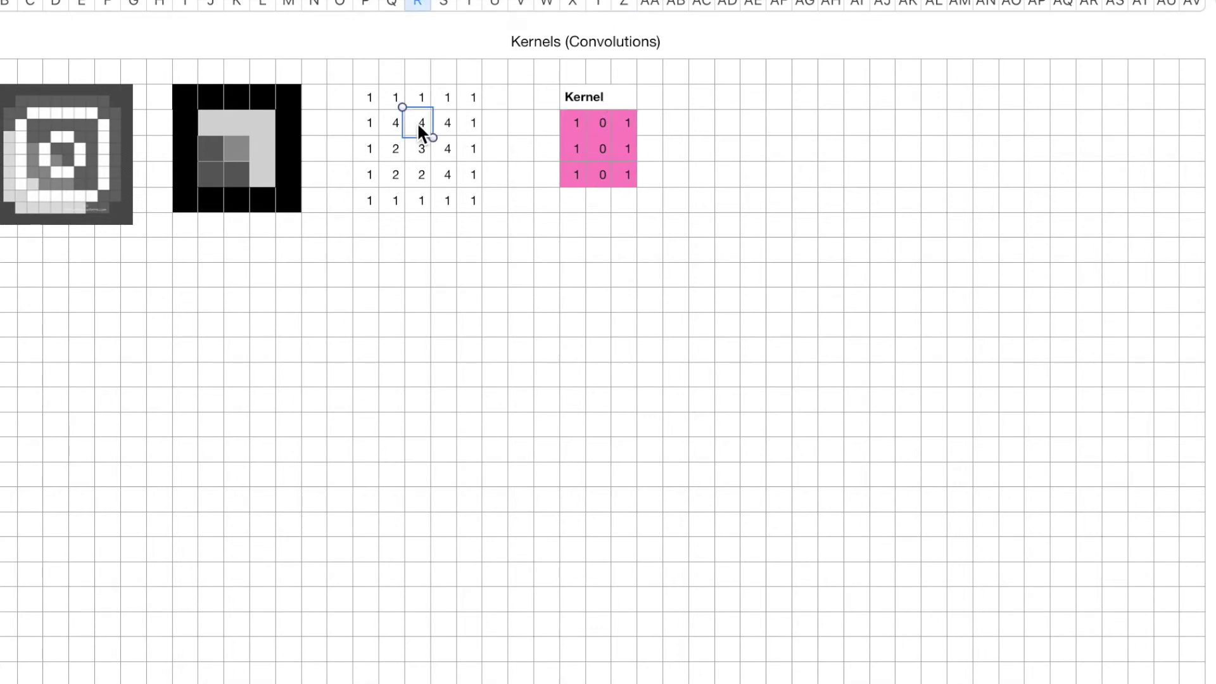
{"action": "left_click", "coordinate": [625, 171]}
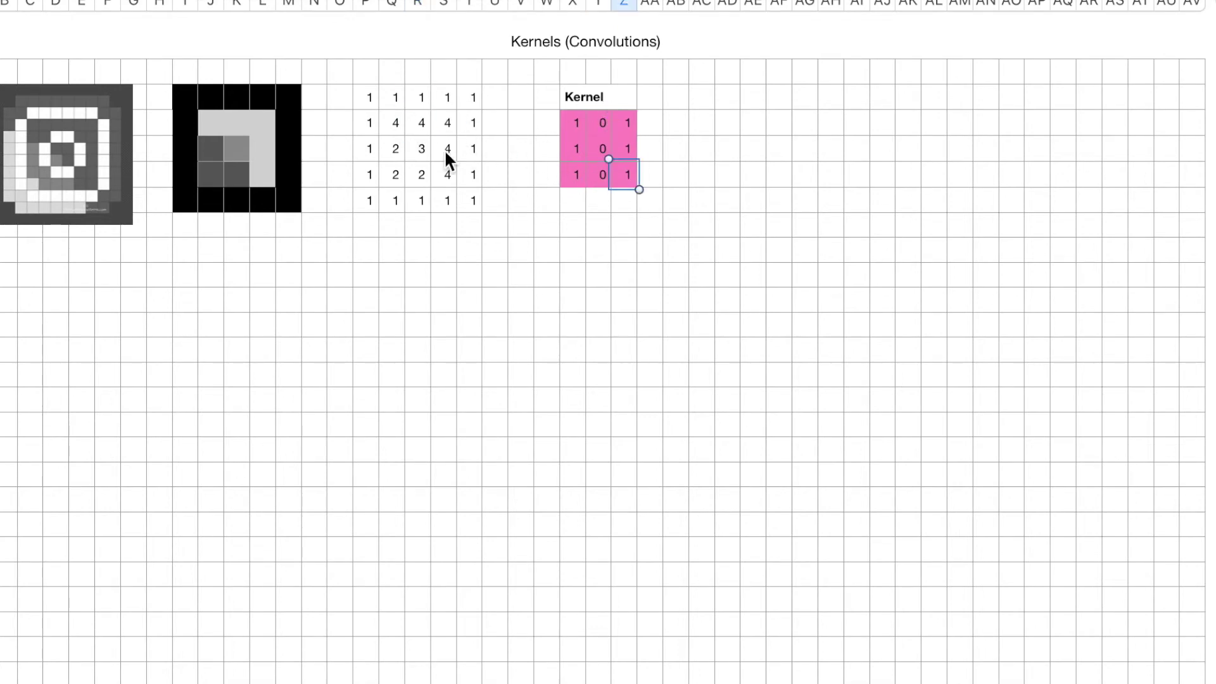
{"action": "left_click", "coordinate": [422, 152]}
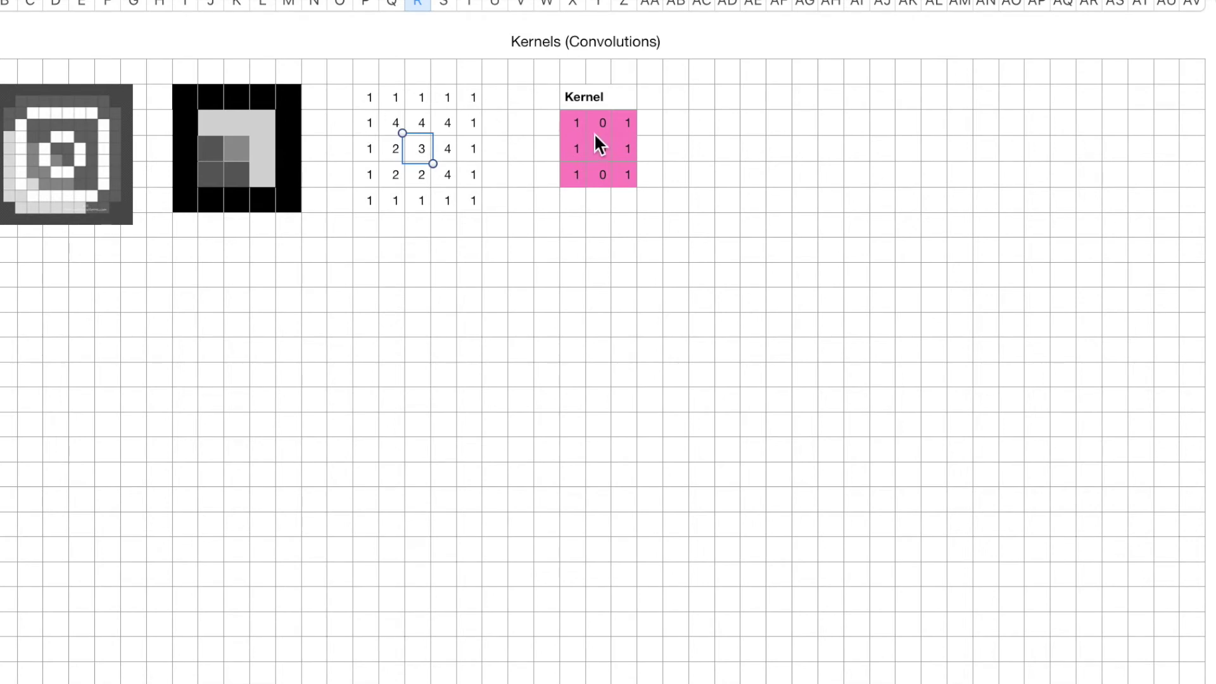
{"action": "left_click_drag", "start_coordinate": [583, 124], "coordinate": [582, 166]}
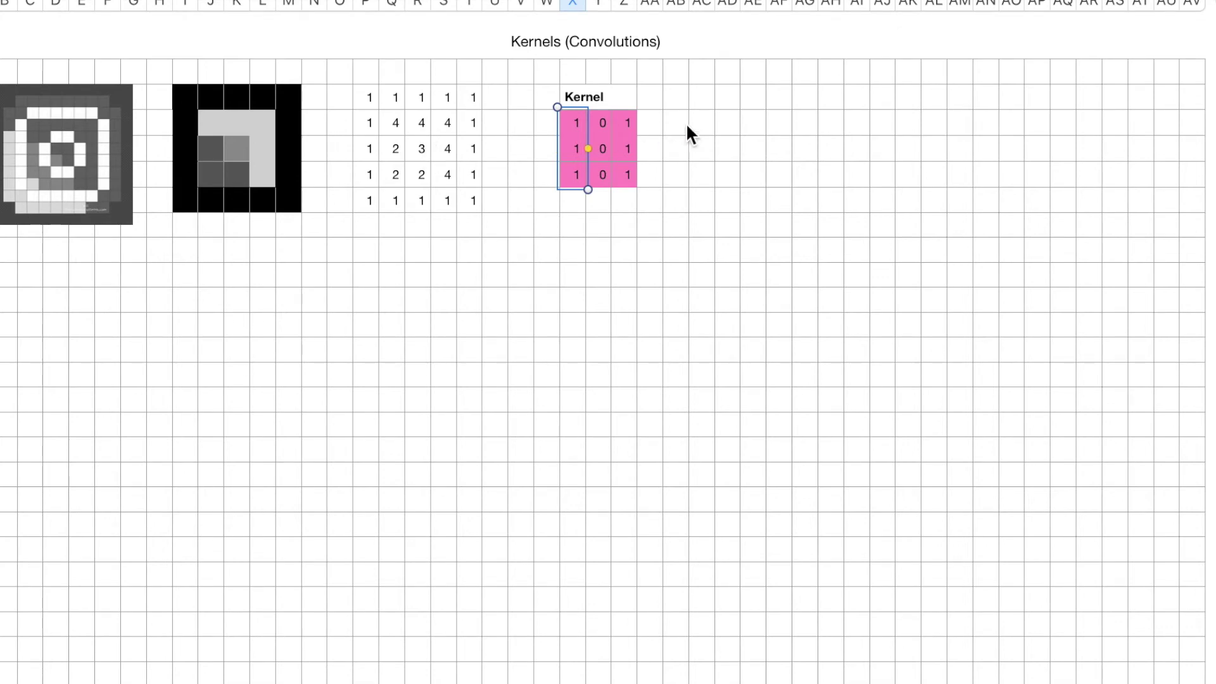
{"action": "left_click_drag", "start_coordinate": [699, 98], "coordinate": [759, 97]}
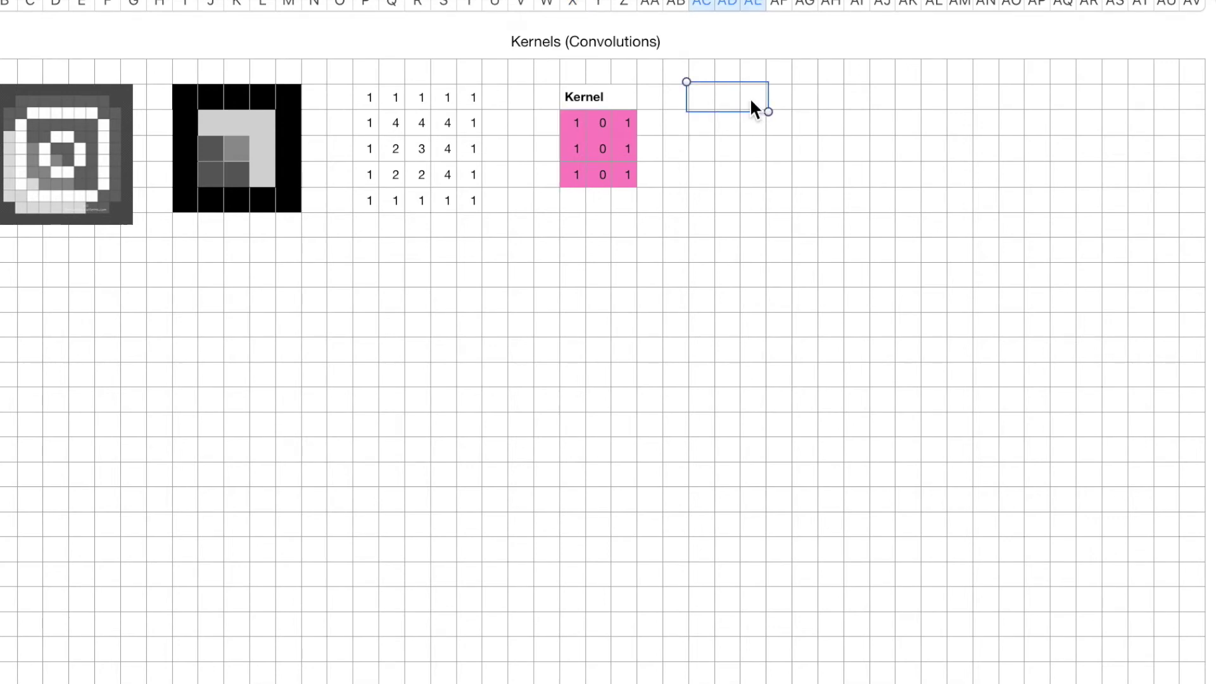
Merge three cells right of the Kernel into a bold 'Output' heading.
{"action": "right_click", "coordinate": [741, 95]}
{"action": "left_click", "coordinate": [856, 479]}
{"action": "type", "text": "Output"}
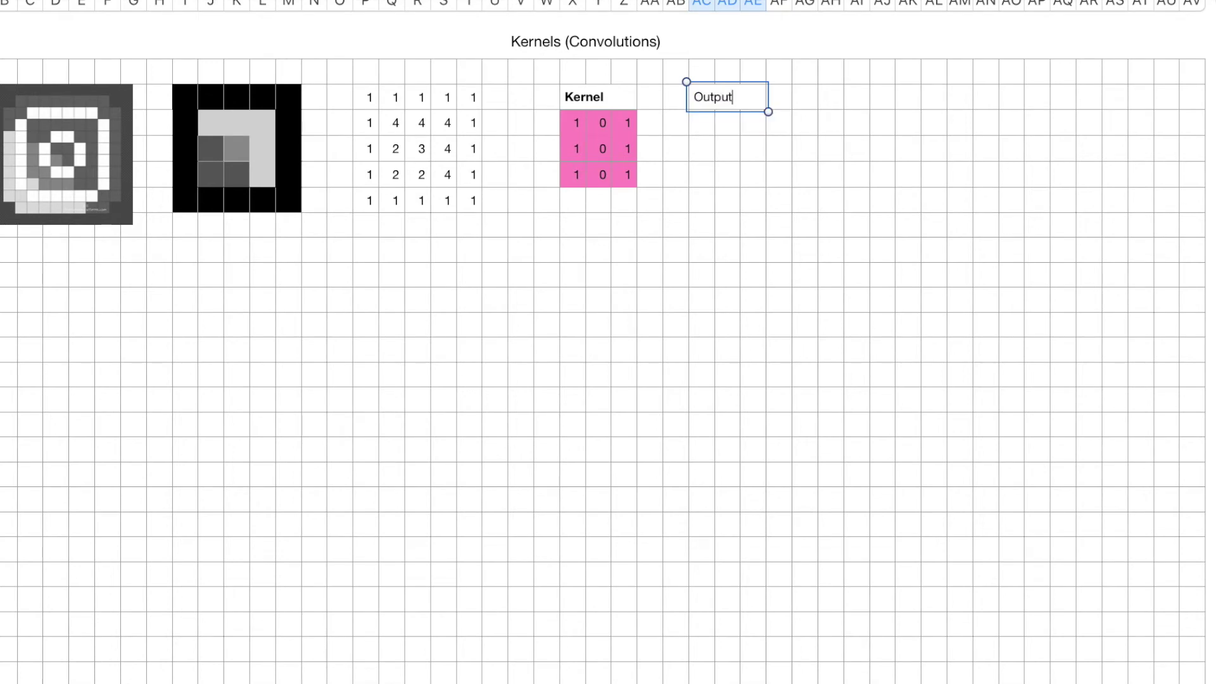
{"action": "key", "text": "Return"}
{"action": "left_click", "coordinate": [727, 97]}
{"action": "key", "text": "super+b"}
Enter 11 as the first Output value and start a note below the matrix.
{"action": "left_click", "coordinate": [698, 131]}
{"action": "type", "text": "11"}
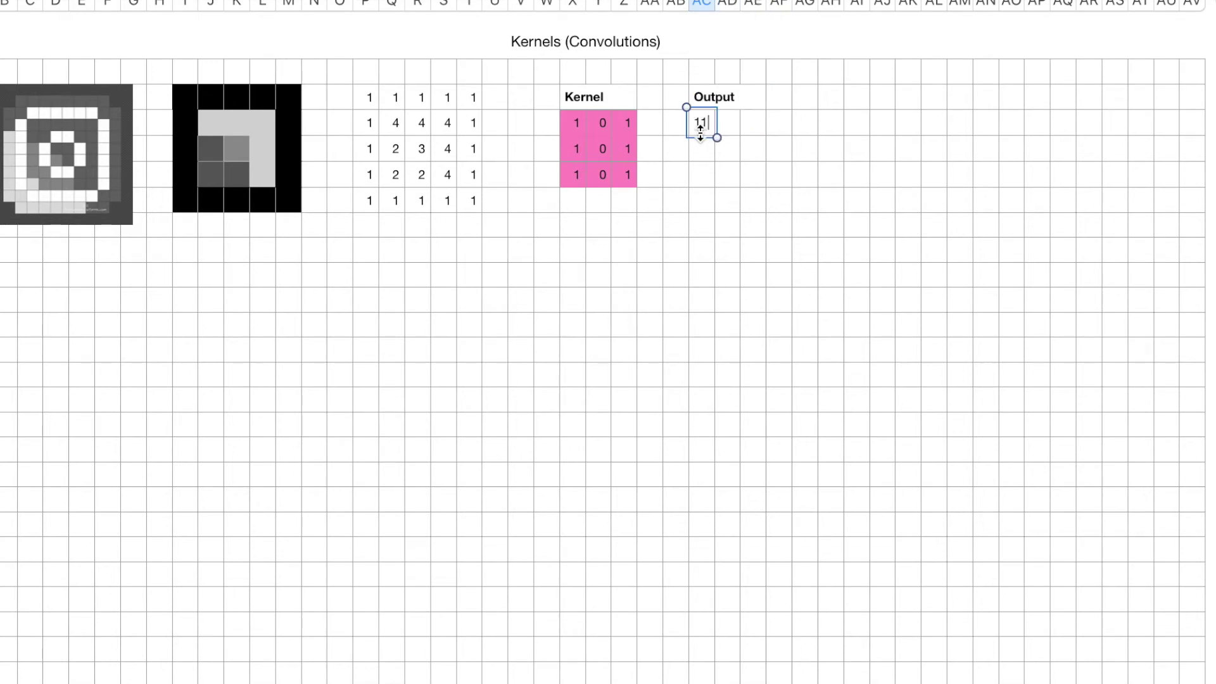
{"action": "left_click", "coordinate": [721, 172]}
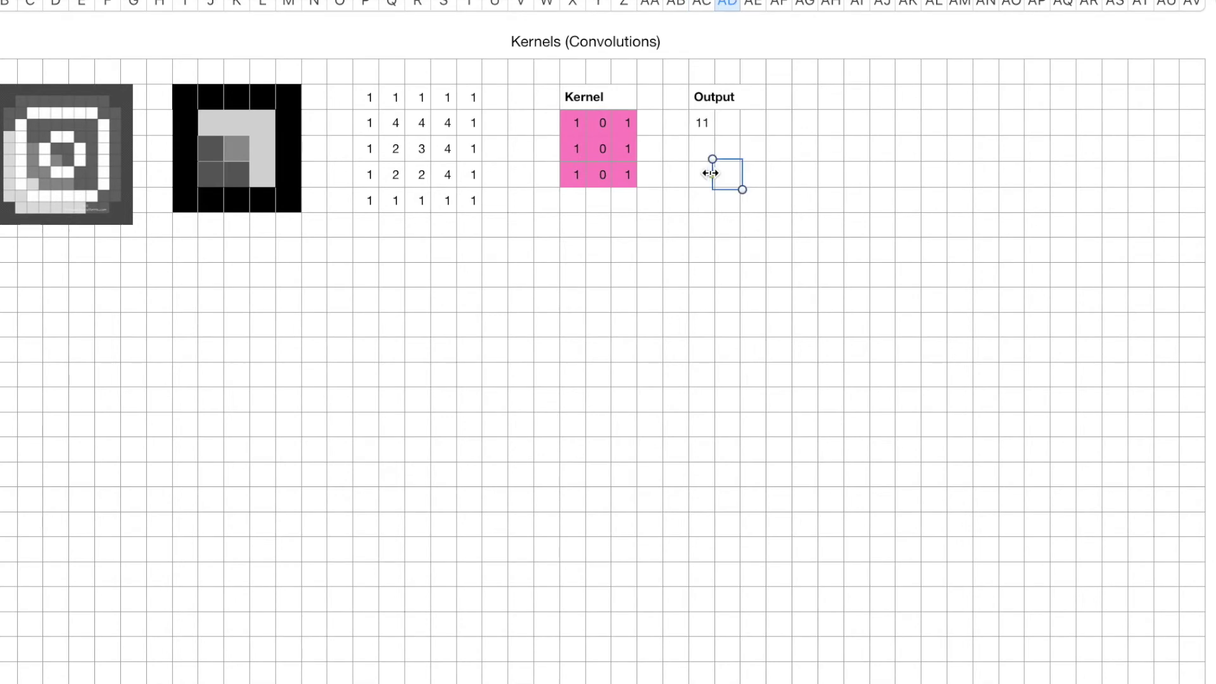
{"action": "left_click", "coordinate": [475, 283]}
{"action": "left_click", "coordinate": [391, 279]}
{"action": "type", "text": "1"}
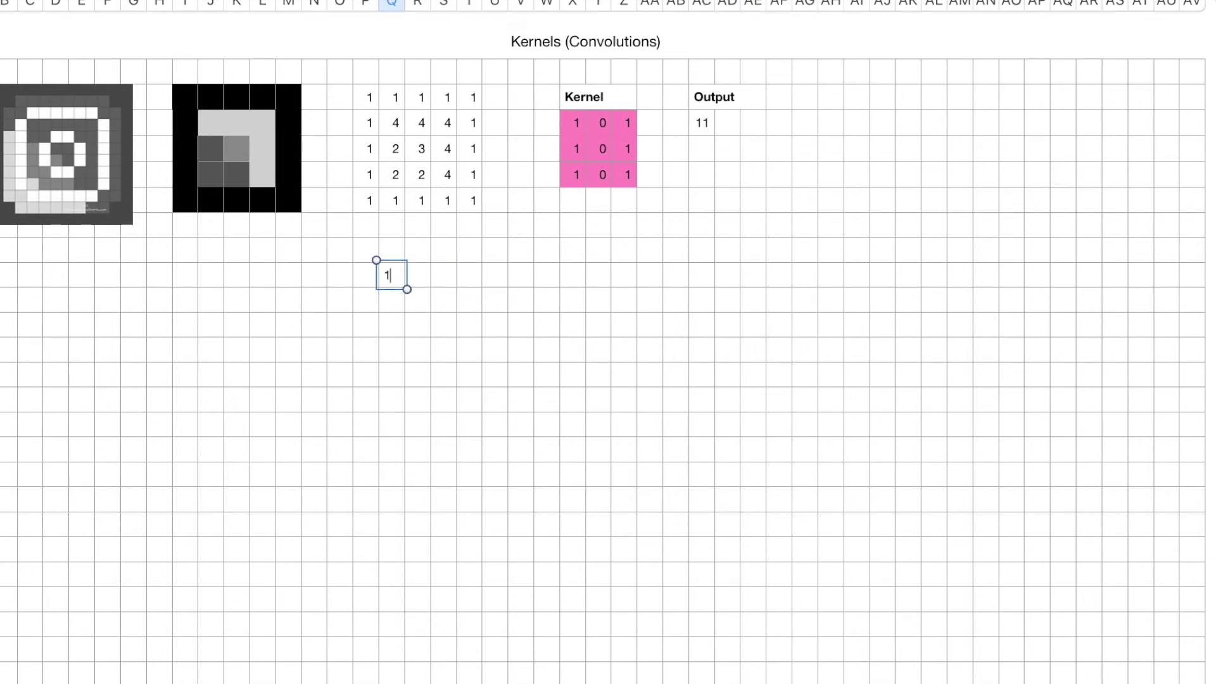
Merge row cells Q–AD and write out 1x1+1x1+1x1+0x1+0x4+0x2+1*1+1*4+1*3.
{"action": "left_click", "coordinate": [734, 280], "text": "shift"}
{"action": "right_click", "coordinate": [716, 274]}
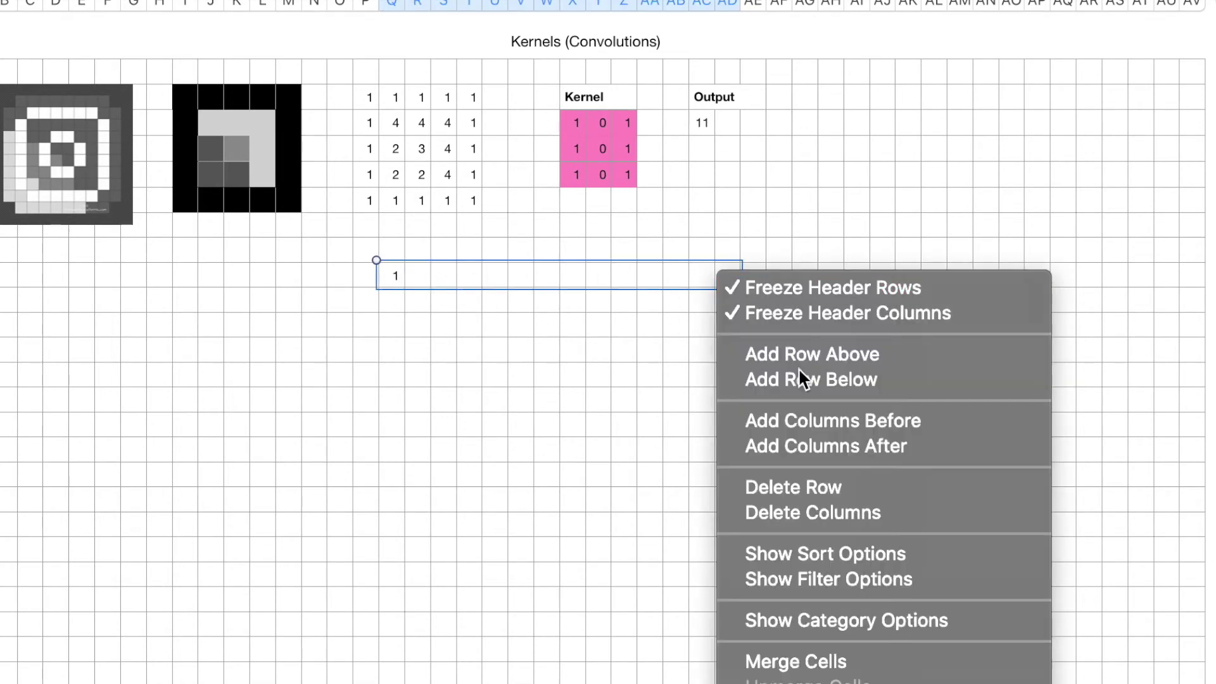
{"action": "left_click", "coordinate": [780, 660]}
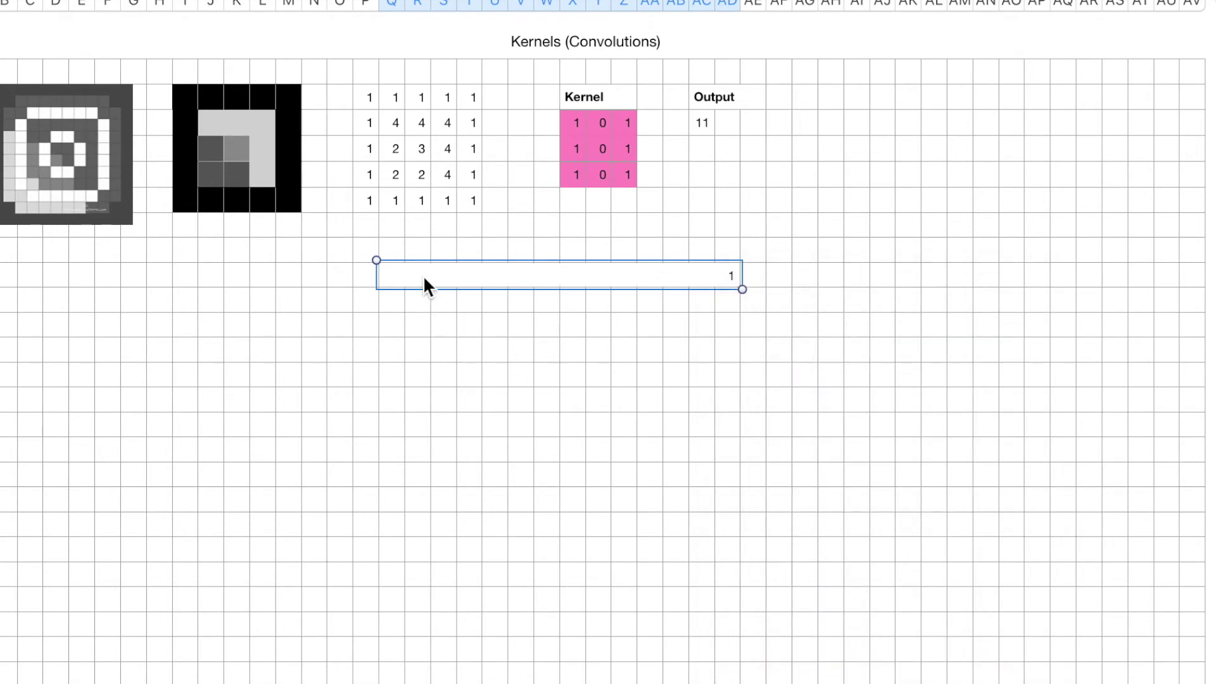
{"action": "type", "text": "x1+1x1+1x1+0x1+0x4+0x"}
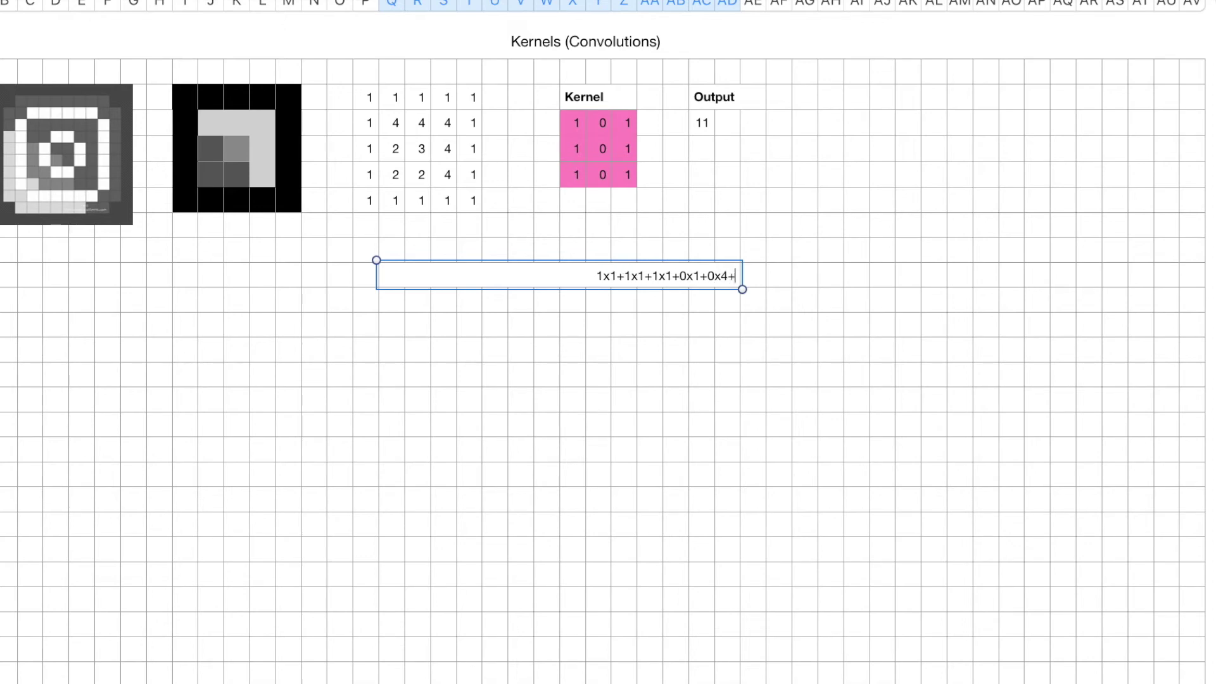
{"action": "type", "text": "2+1"}
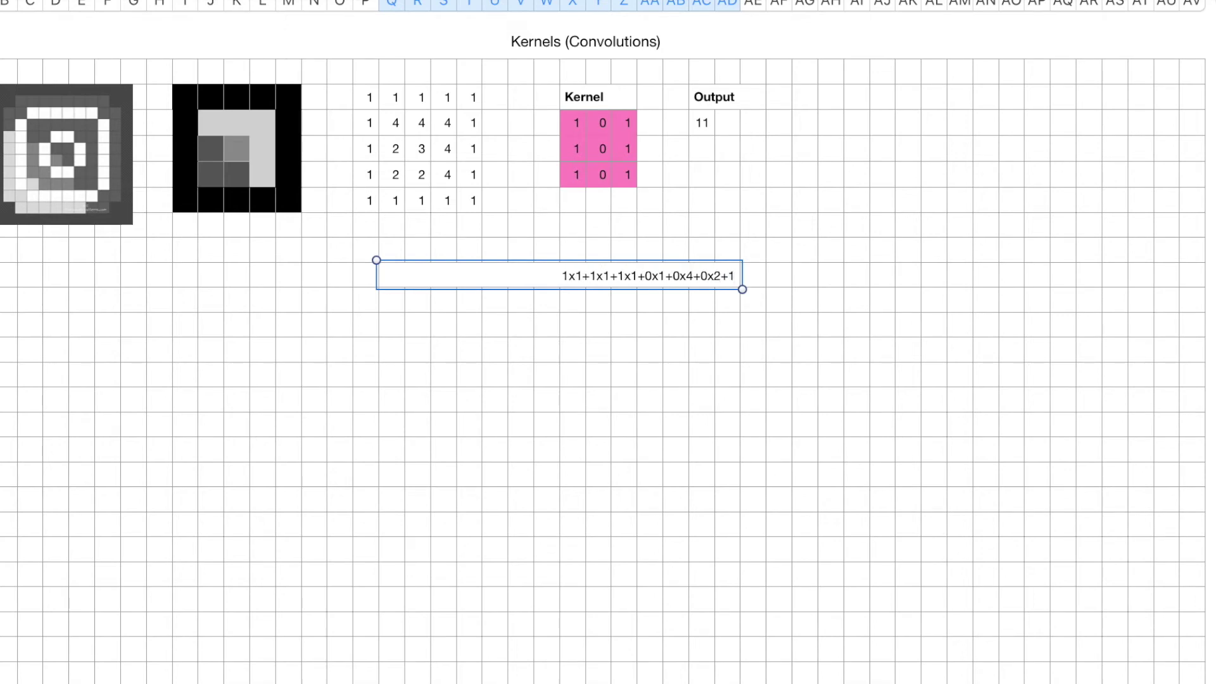
{"action": "type", "text": "*1+"}
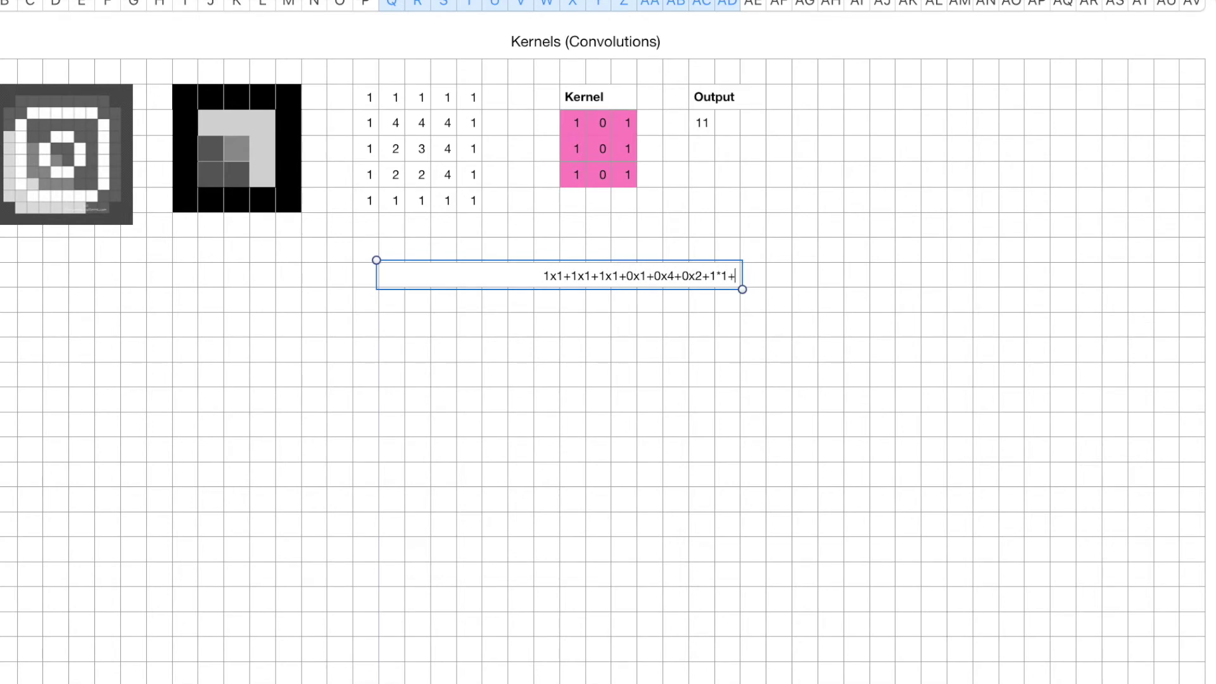
{"action": "type", "text": "1*4"}
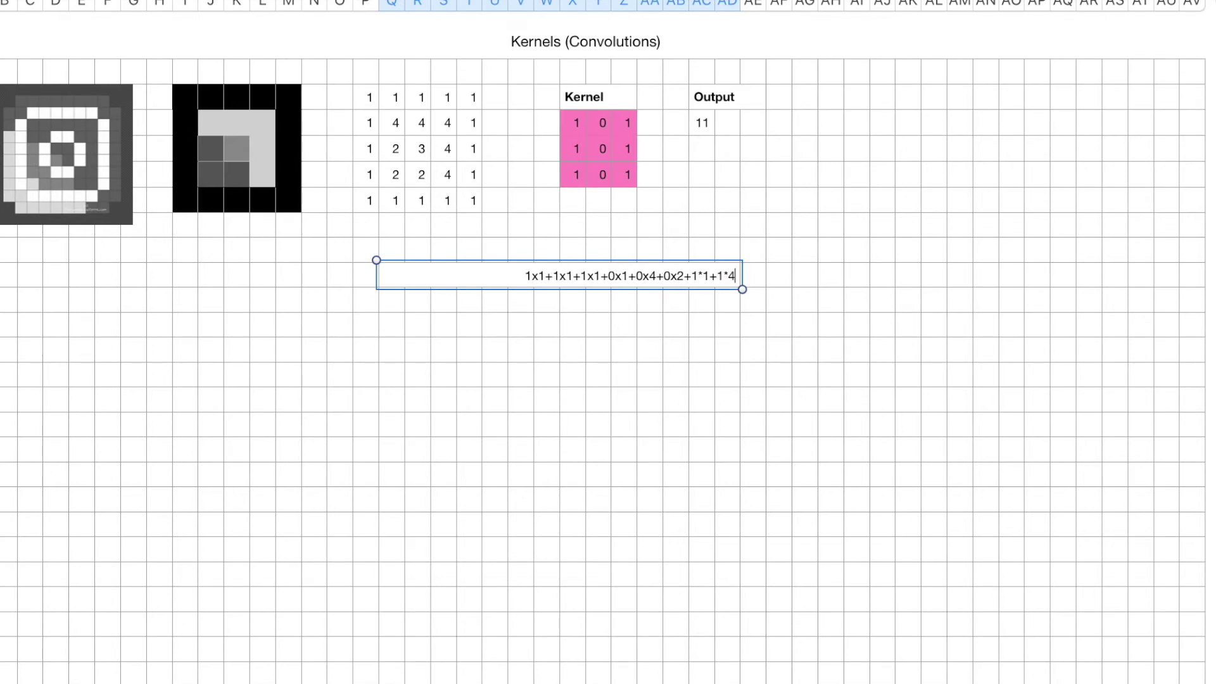
{"action": "type", "text": "+1*"}
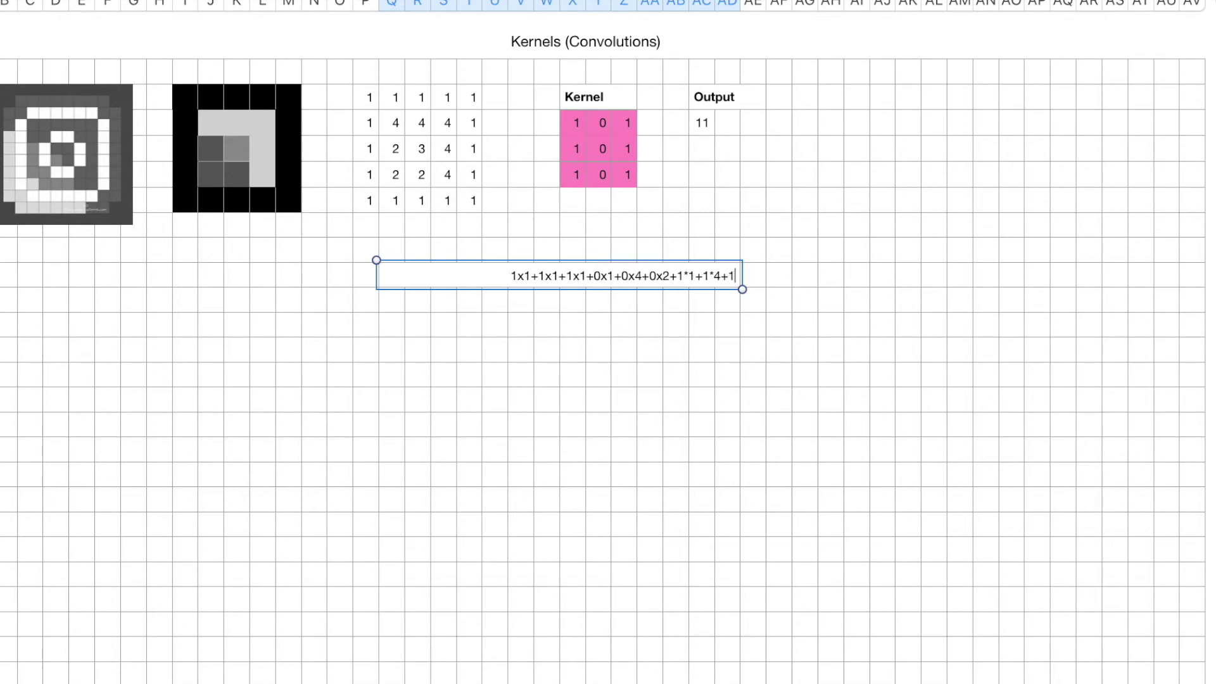
{"action": "type", "text": "3"}
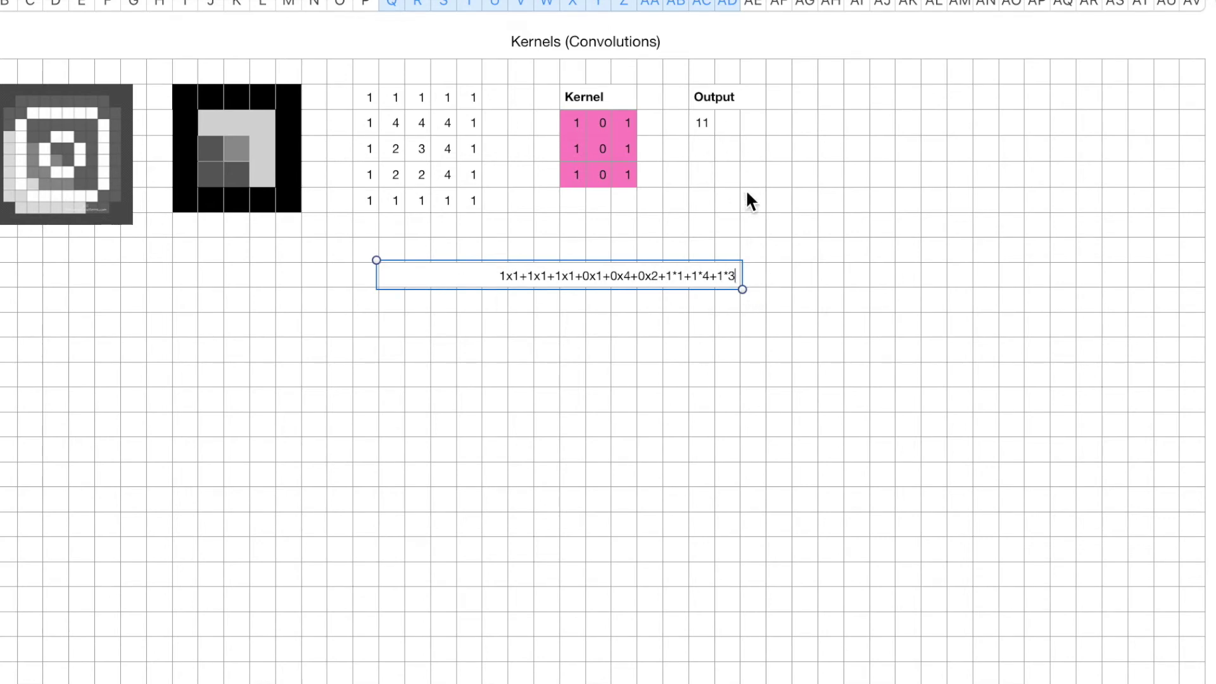
{"action": "key", "text": "Return"}
Highlight the first two 3x3 windows and relabel the calculation cell 'Strides'.
{"action": "left_click_drag", "start_coordinate": [352, 98], "coordinate": [427, 154]}
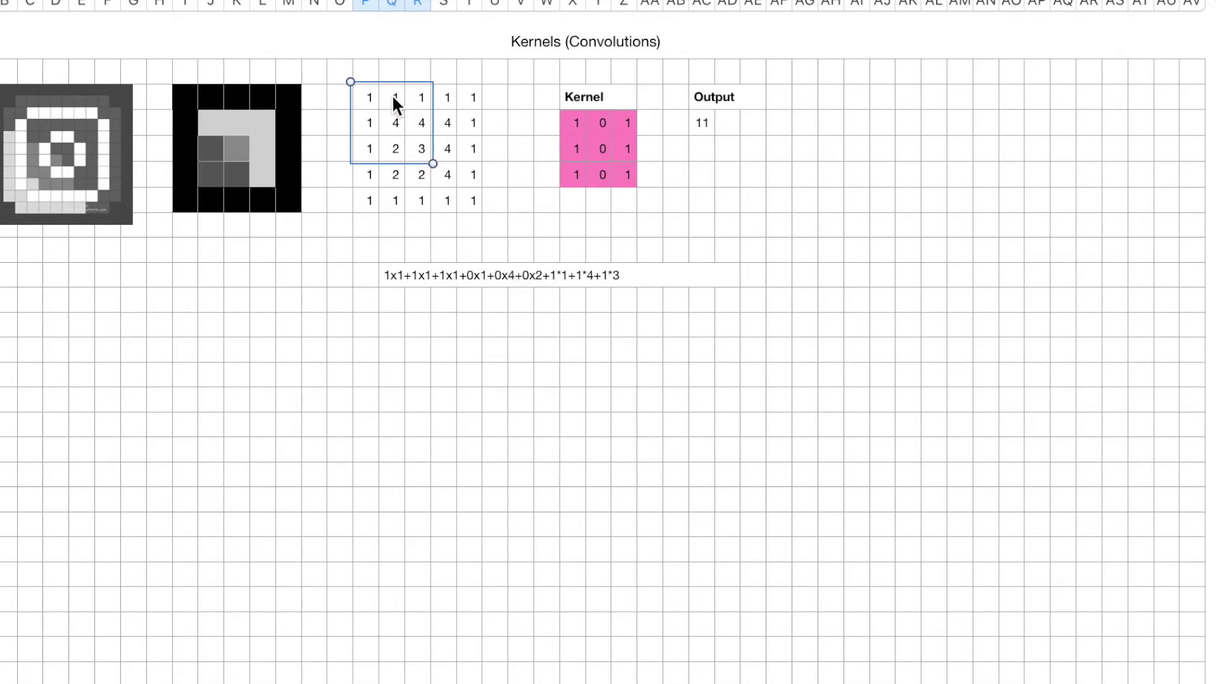
{"action": "left_click_drag", "start_coordinate": [452, 142], "coordinate": [398, 105]}
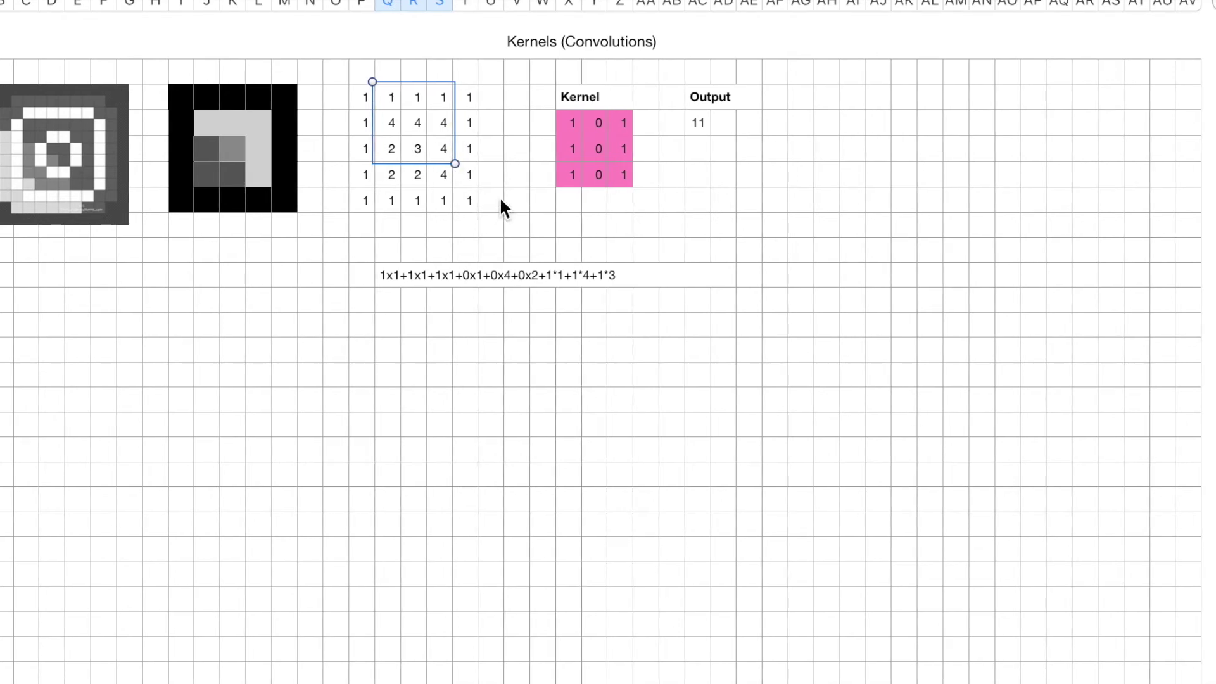
{"action": "left_click", "coordinate": [443, 301]}
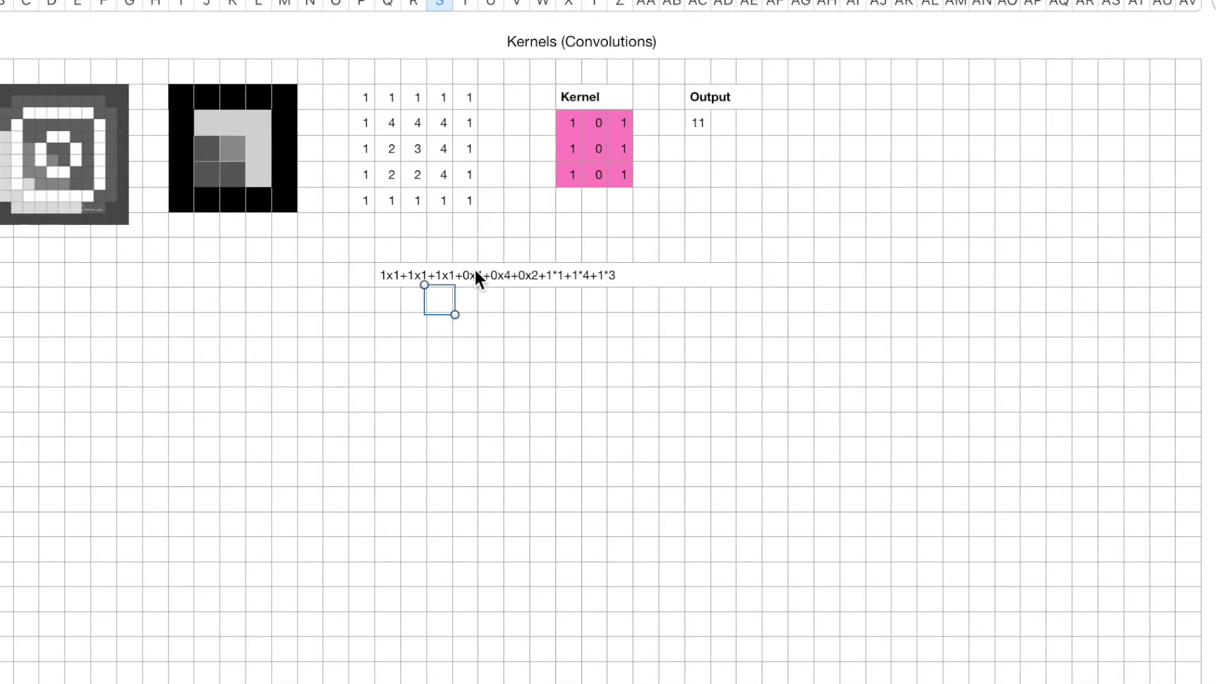
{"action": "double_click", "coordinate": [621, 278]}
{"action": "type", "text": "Strides"}
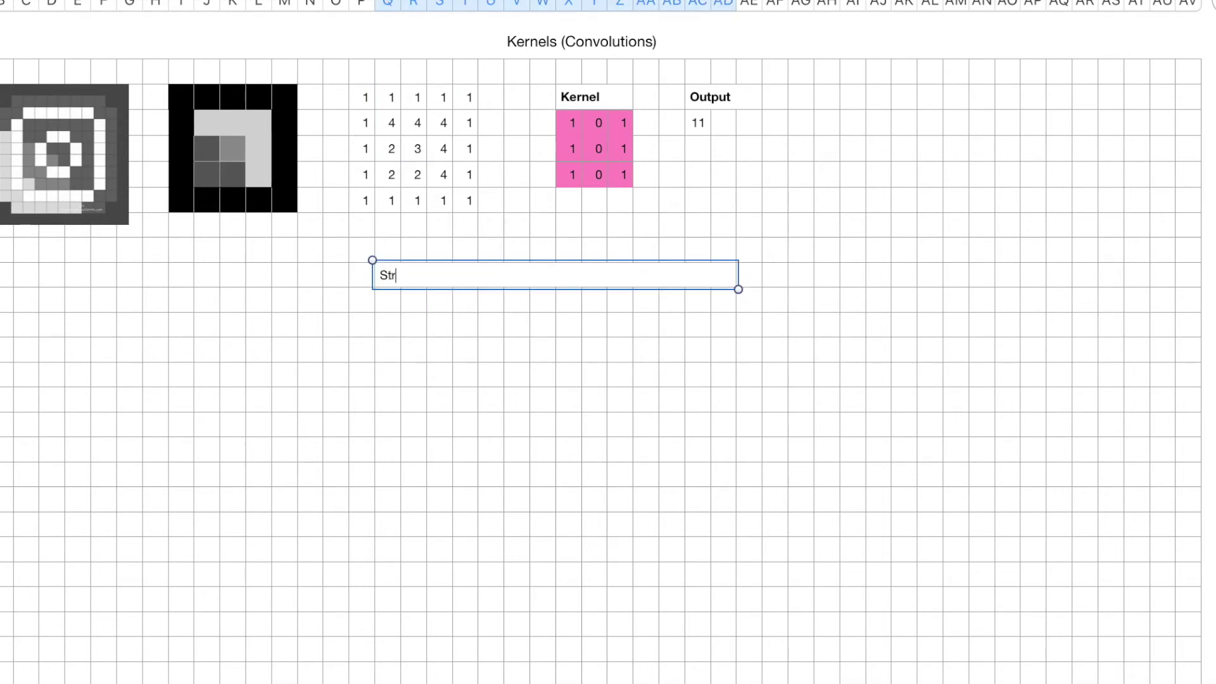
{"action": "left_click", "coordinate": [623, 347]}
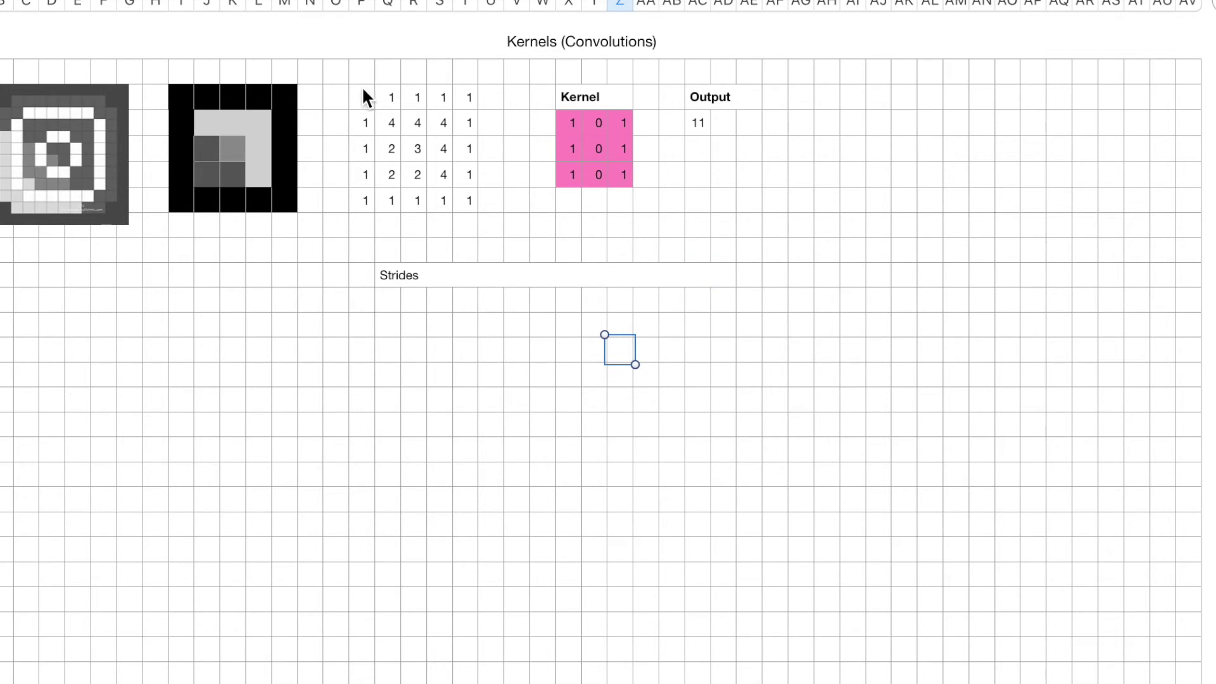
Select the window shifted one column right and match its values against the kernel's.
{"action": "left_click_drag", "start_coordinate": [364, 95], "coordinate": [409, 148]}
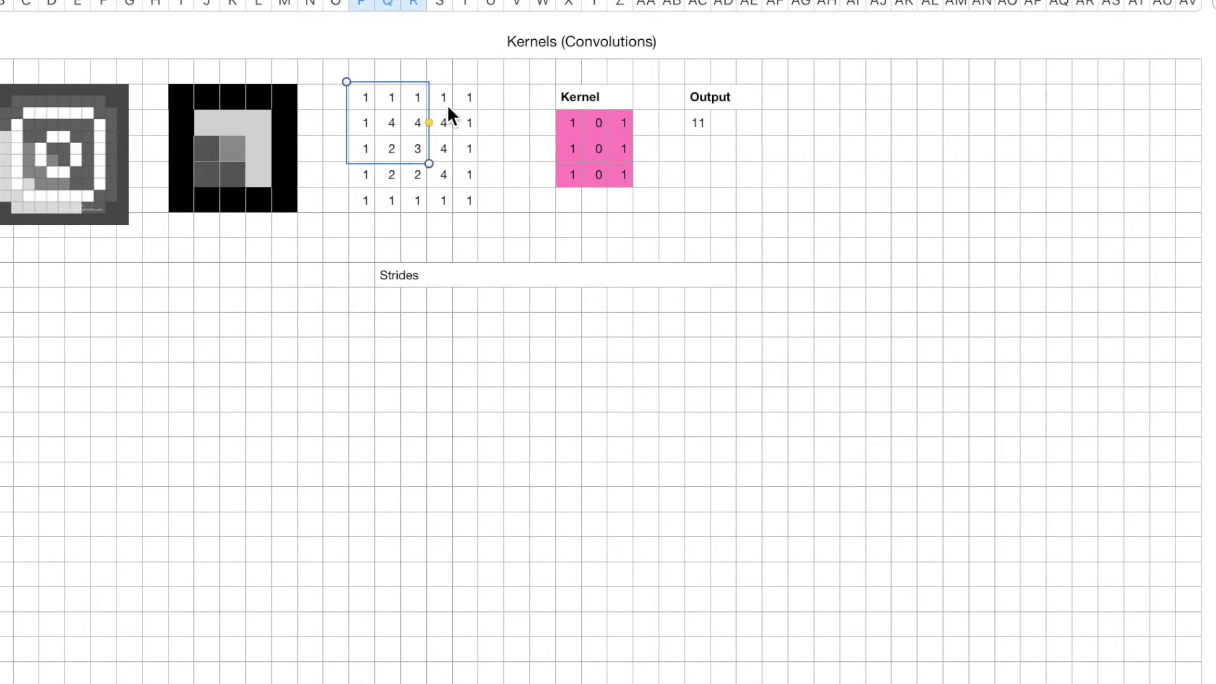
{"action": "left_click", "coordinate": [464, 149]}
{"action": "left_click_drag", "start_coordinate": [446, 157], "coordinate": [386, 103]}
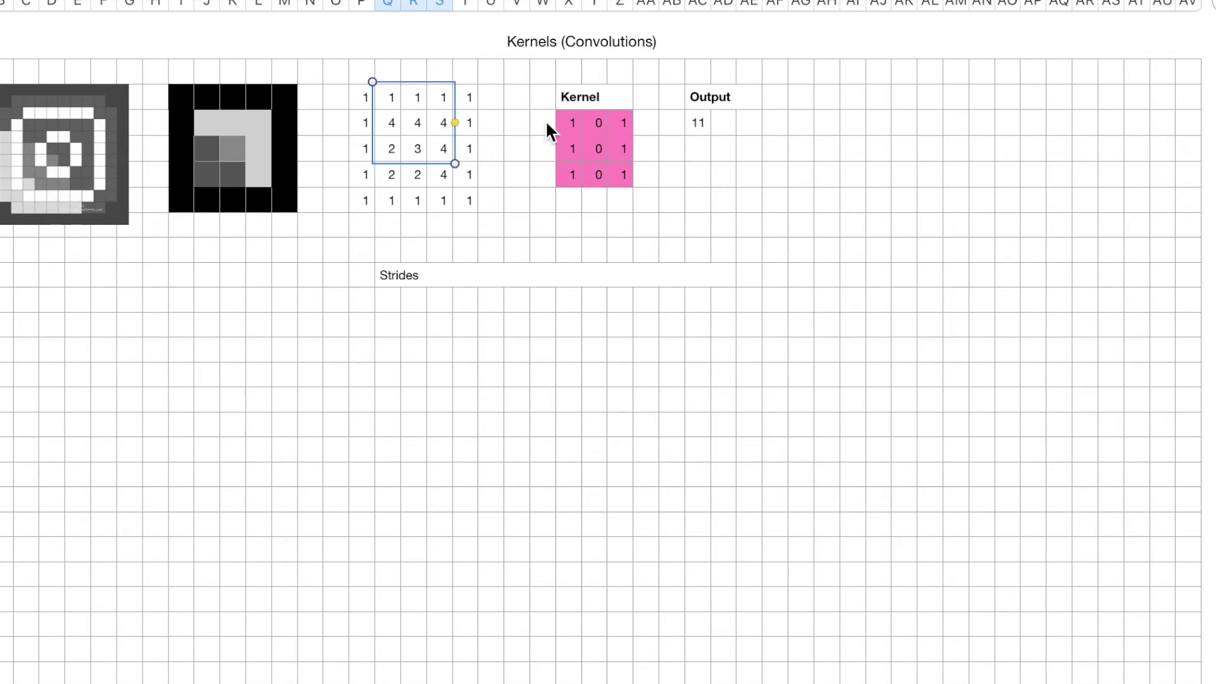
{"action": "left_click", "coordinate": [576, 126]}
{"action": "left_click", "coordinate": [396, 95]}
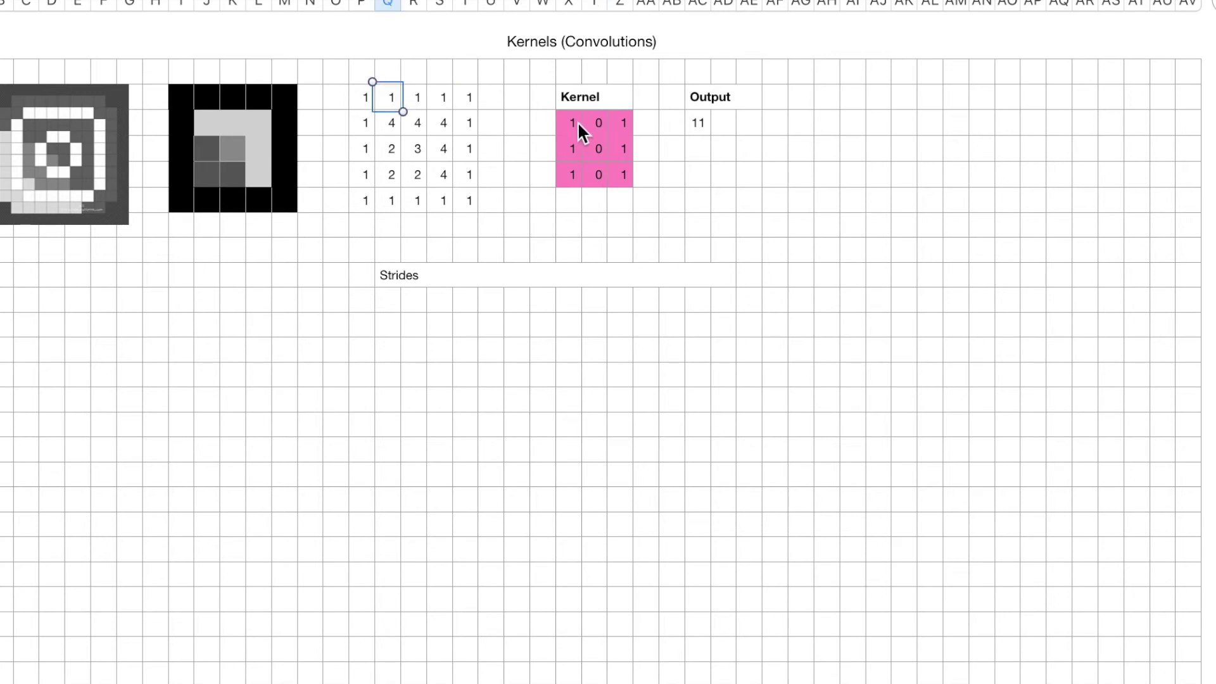
{"action": "left_click", "coordinate": [576, 120]}
{"action": "left_click", "coordinate": [408, 102]}
{"action": "left_click", "coordinate": [558, 149]}
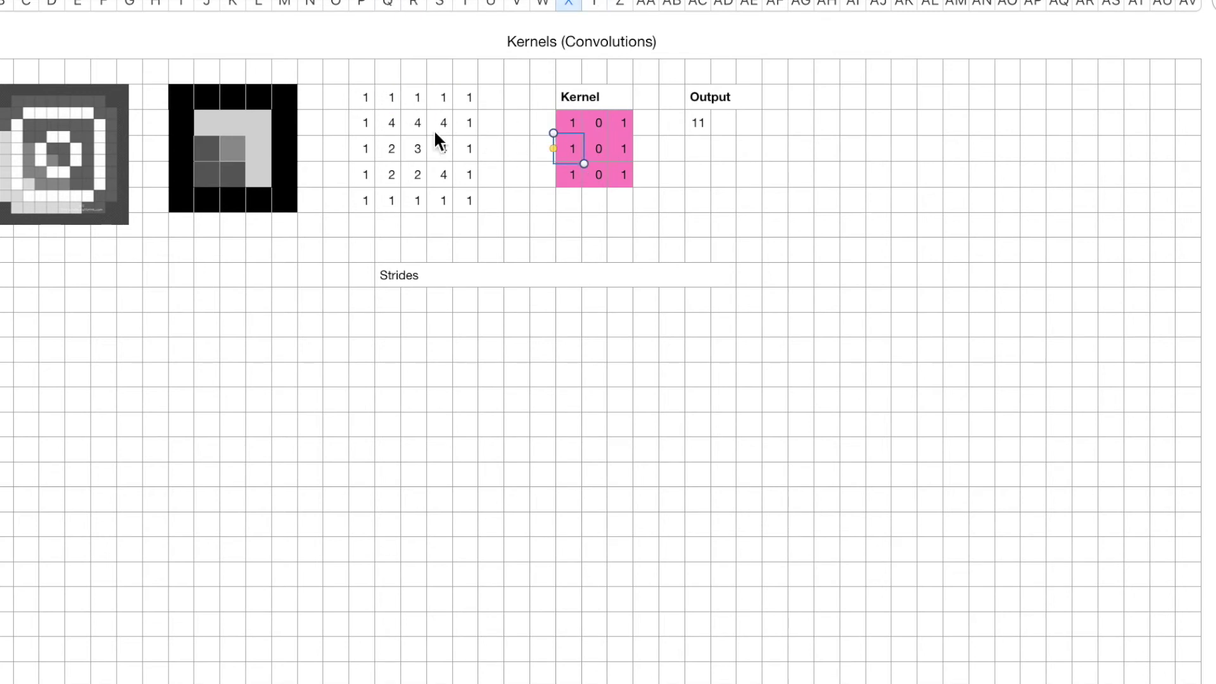
{"action": "left_click", "coordinate": [393, 124]}
{"action": "left_click", "coordinate": [568, 174]}
{"action": "left_click", "coordinate": [392, 154]}
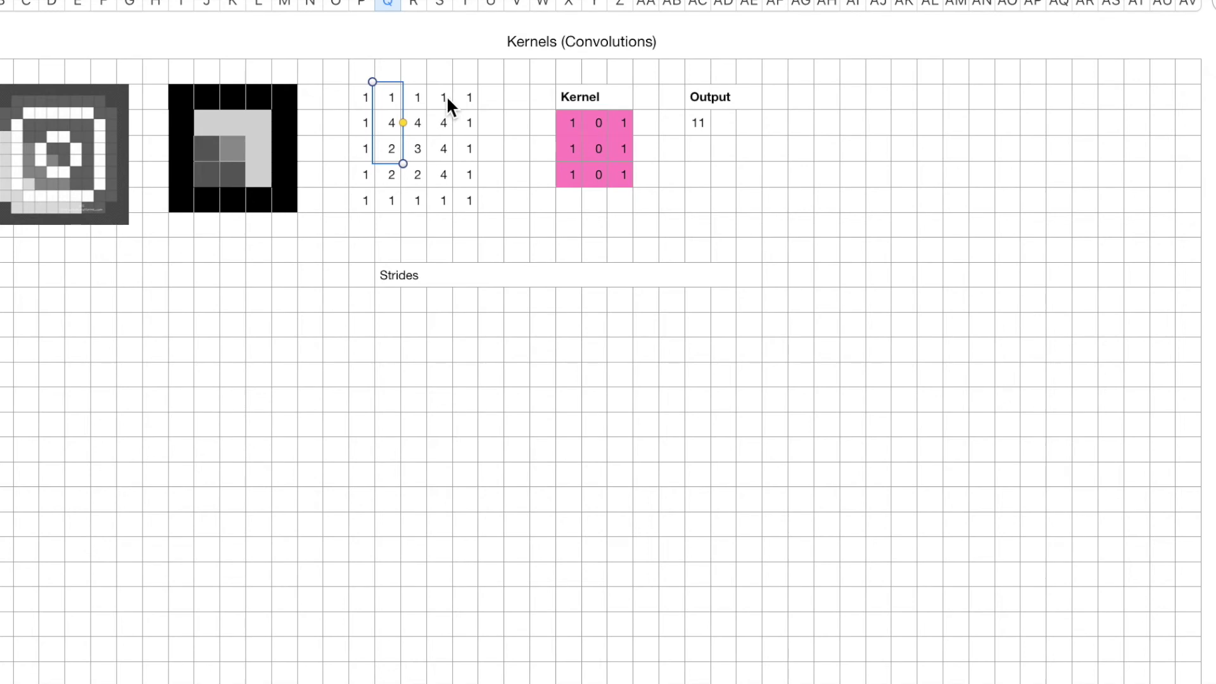
Enter 16 as the second Output value beside 11.
{"action": "left_click", "coordinate": [721, 123]}
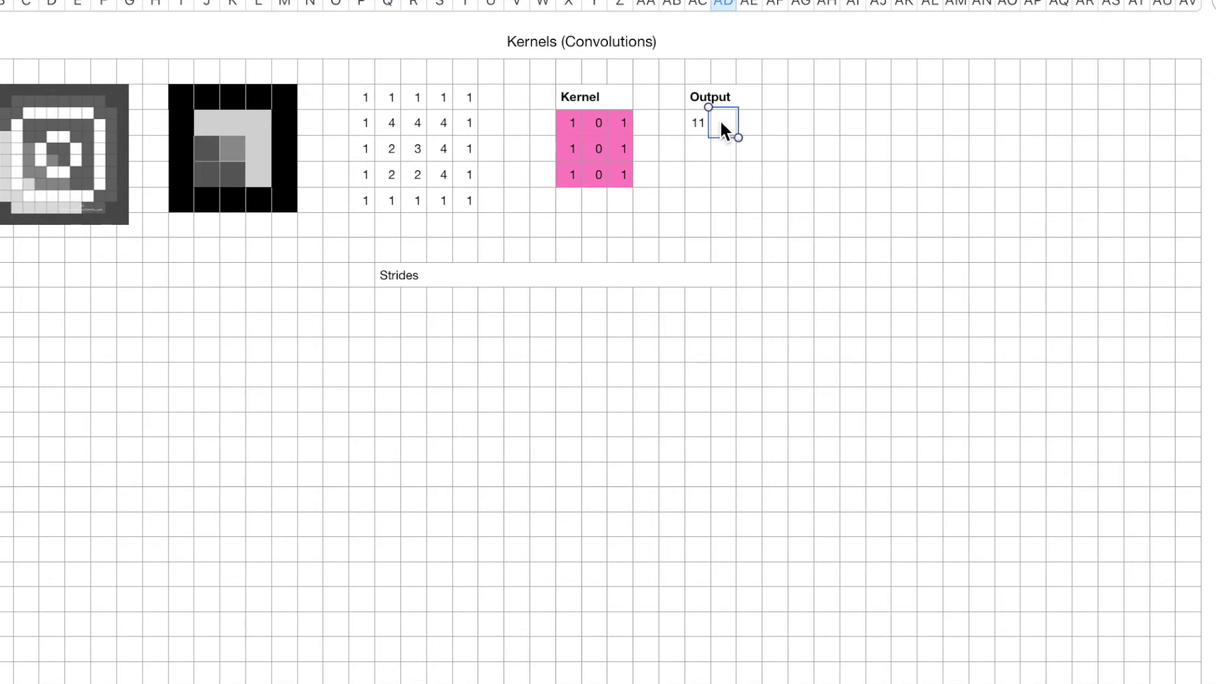
{"action": "type", "text": "16"}
{"action": "left_click", "coordinate": [754, 191]}
{"action": "scroll", "coordinate": [740, 168], "scroll_direction": "left", "scroll_amount": 1}
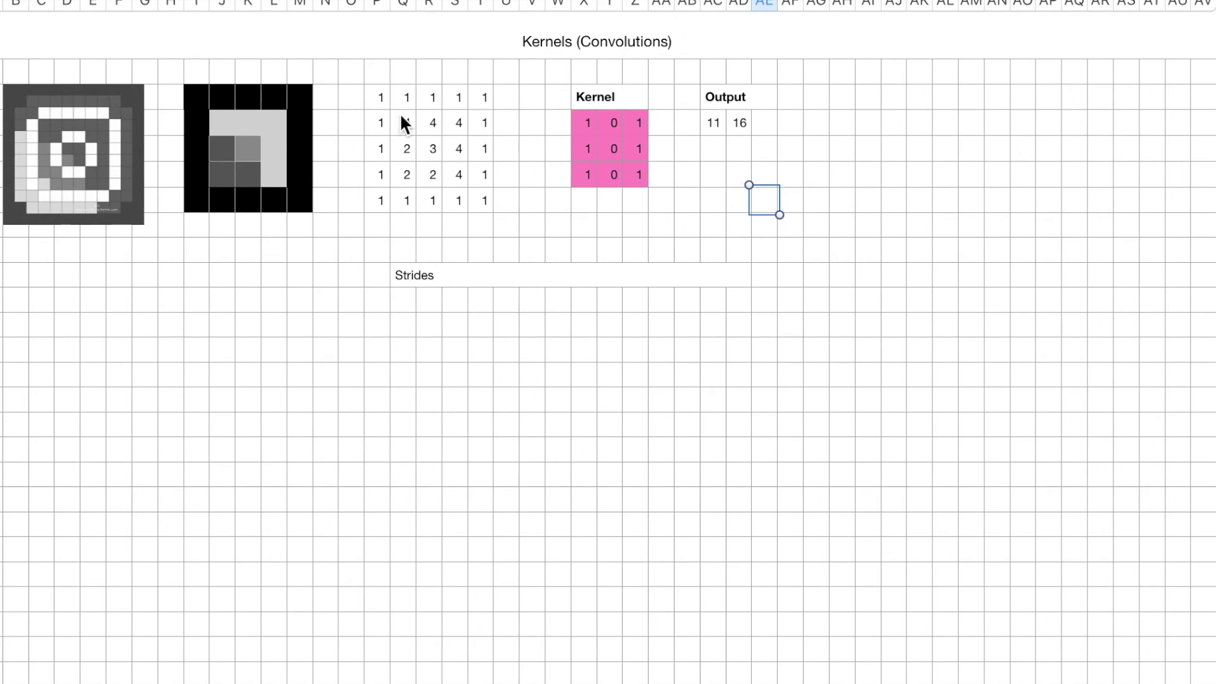
Outline the kernel and the matrix's top-left, top-middle and top-right 3x3 windows.
{"action": "scroll", "coordinate": [665, 184], "scroll_direction": "left", "scroll_amount": 1}
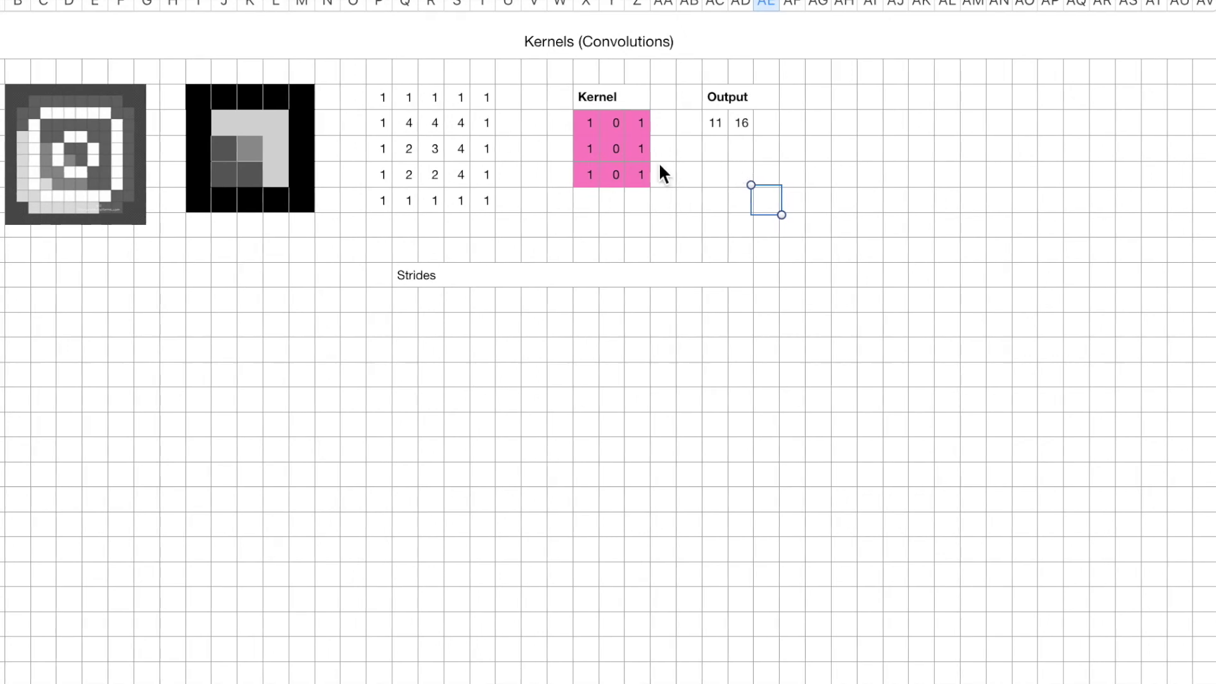
{"action": "left_click_drag", "start_coordinate": [585, 130], "coordinate": [633, 174]}
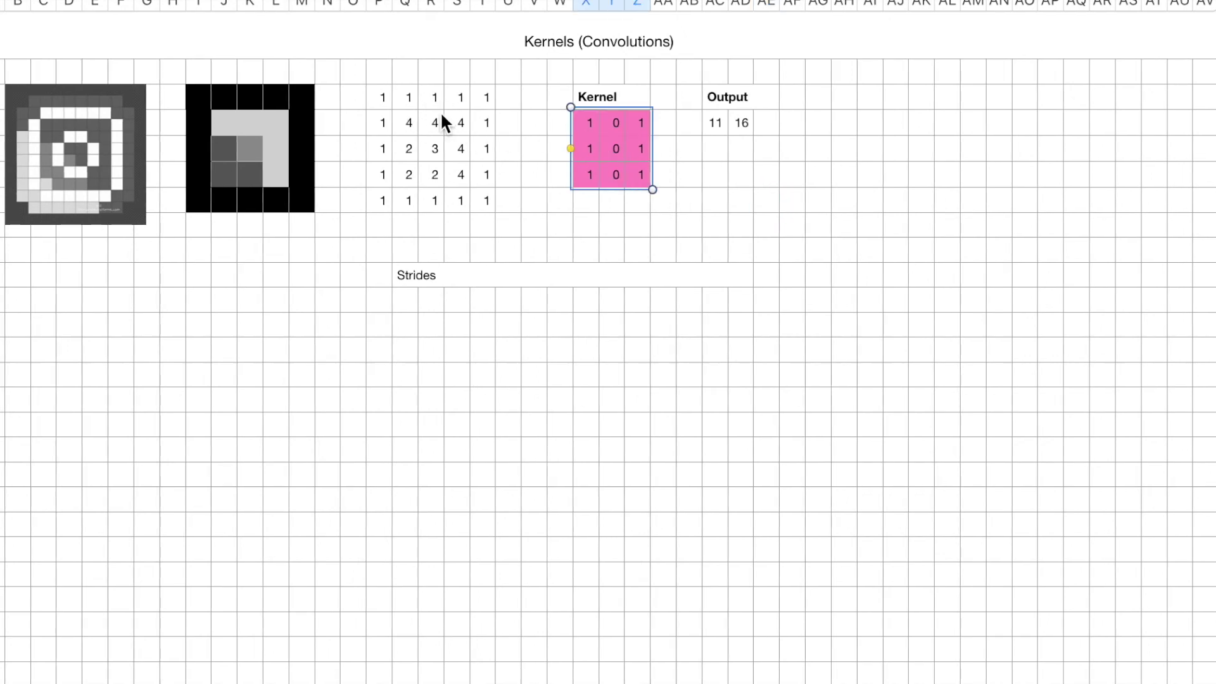
{"action": "left_click_drag", "start_coordinate": [432, 95], "coordinate": [484, 152]}
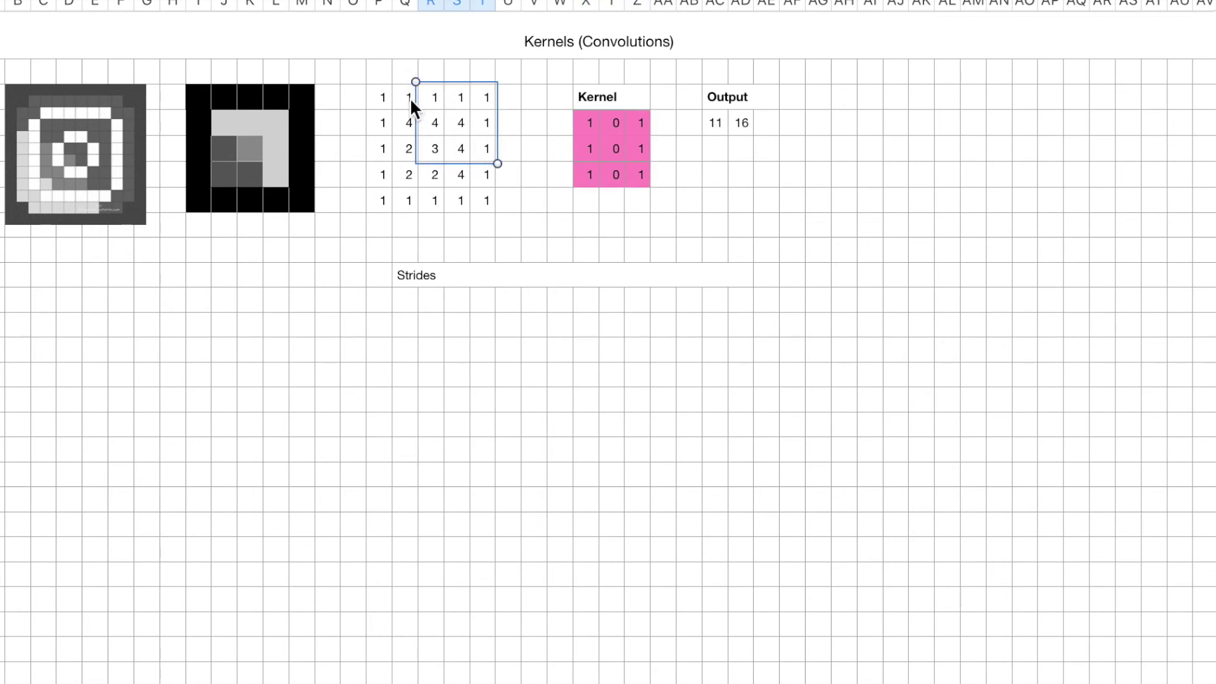
{"action": "left_click_drag", "start_coordinate": [386, 98], "coordinate": [426, 151]}
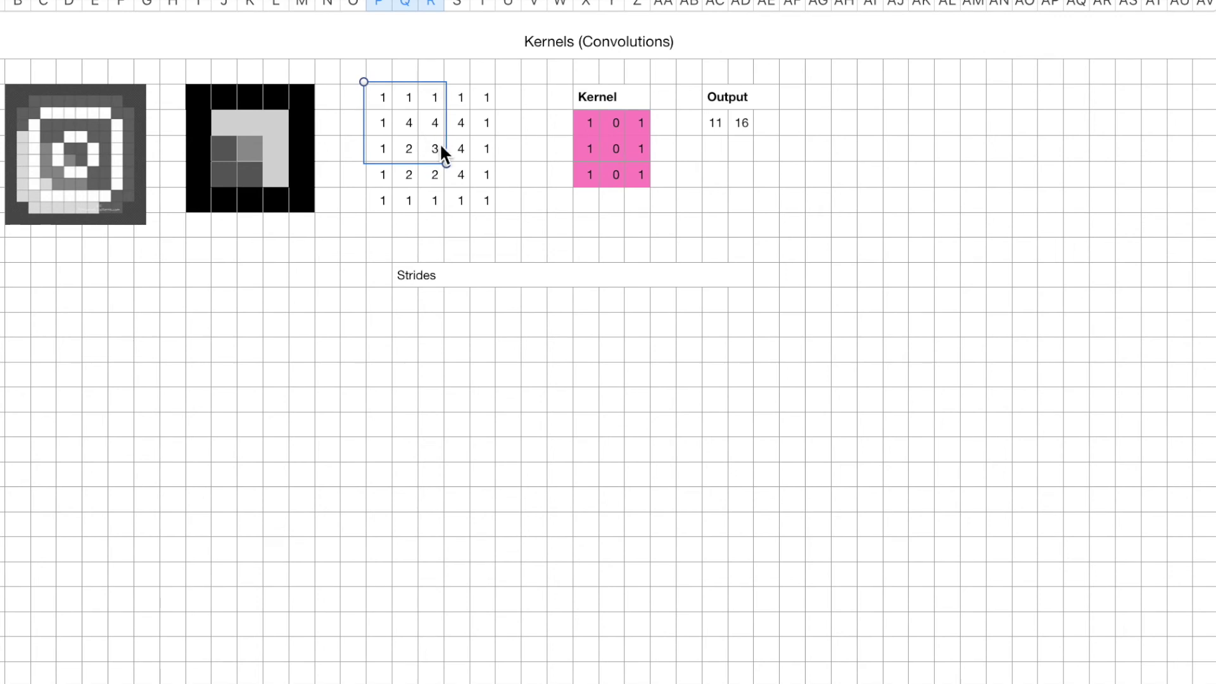
{"action": "left_click", "coordinate": [485, 104]}
{"action": "left_click_drag", "start_coordinate": [402, 95], "coordinate": [453, 139]}
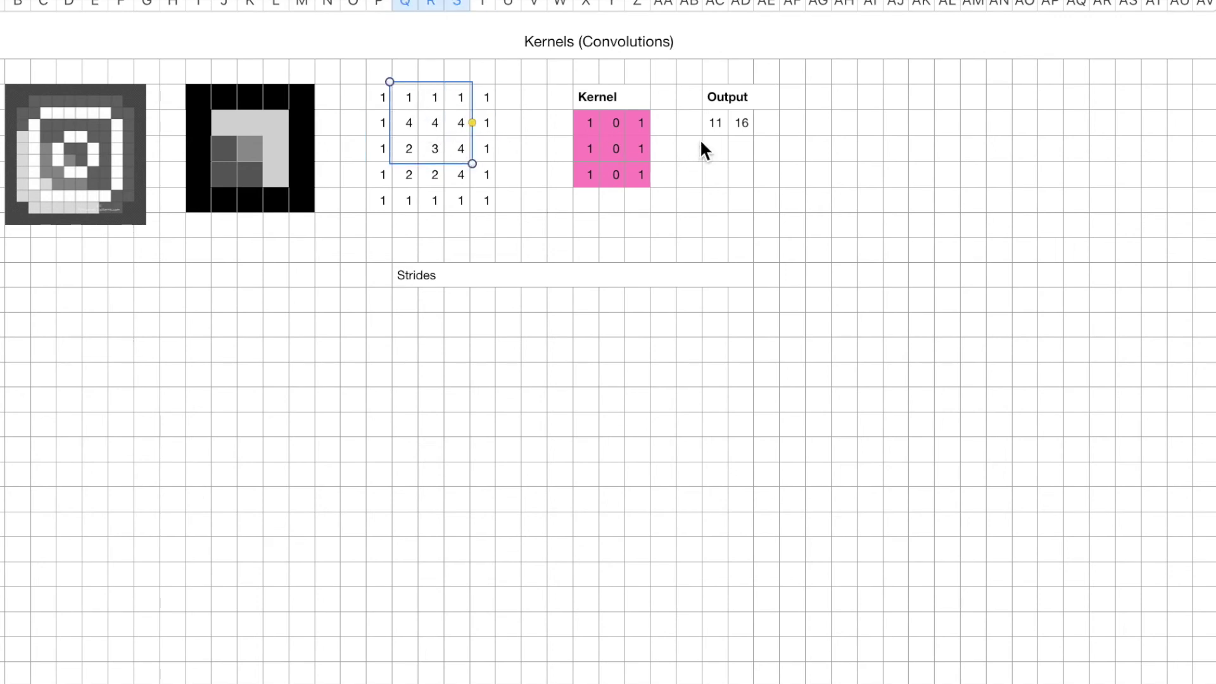
Enter 11 after 16 in Output, then select the first cell of the second Output row.
{"action": "left_click", "coordinate": [766, 122]}
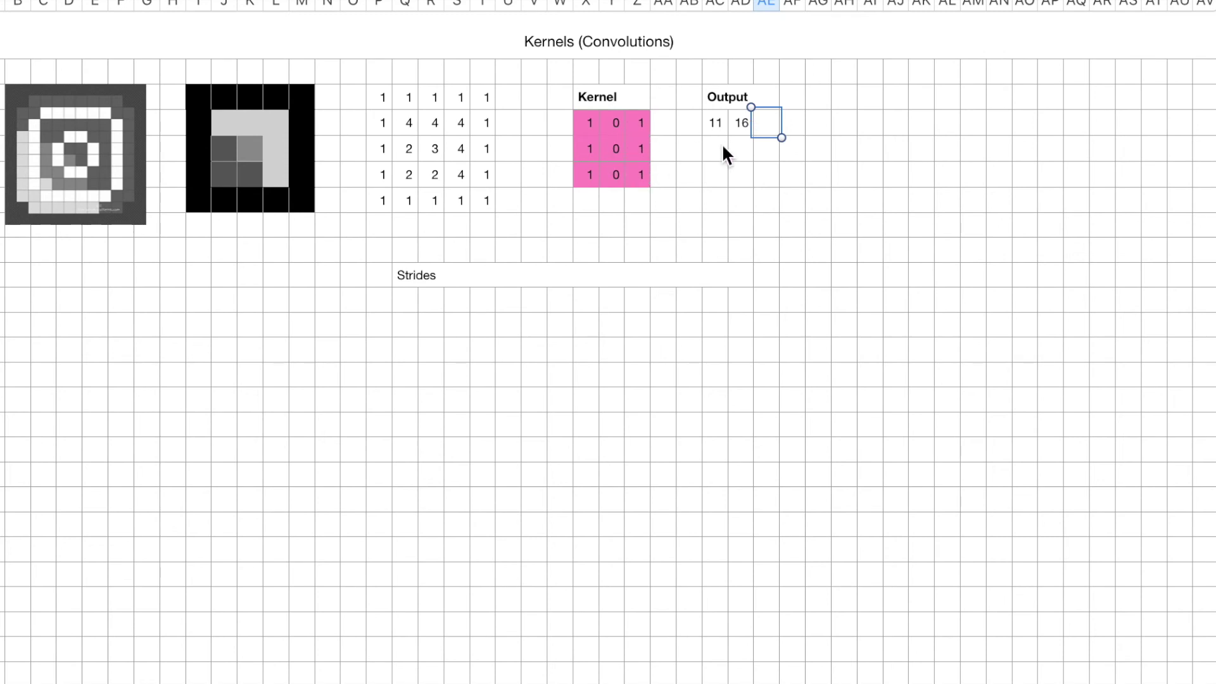
{"action": "type", "text": "11"}
{"action": "key", "text": "Return"}
{"action": "left_click", "coordinate": [696, 151]}
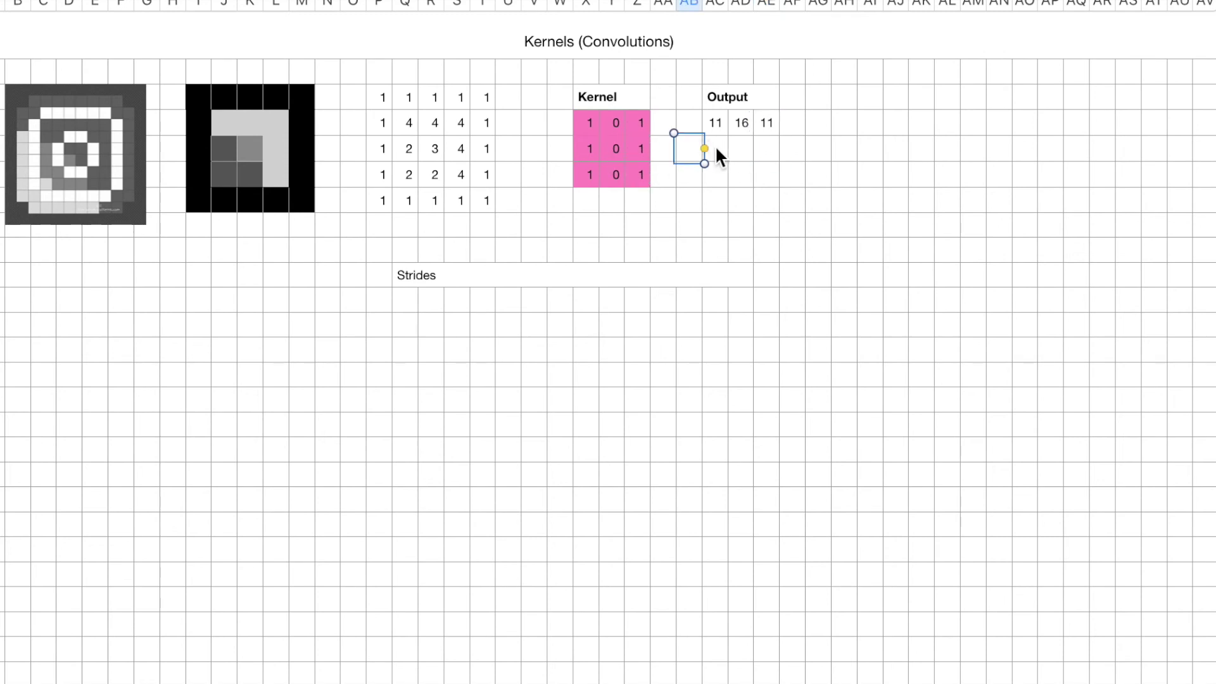
{"action": "left_click", "coordinate": [716, 149]}
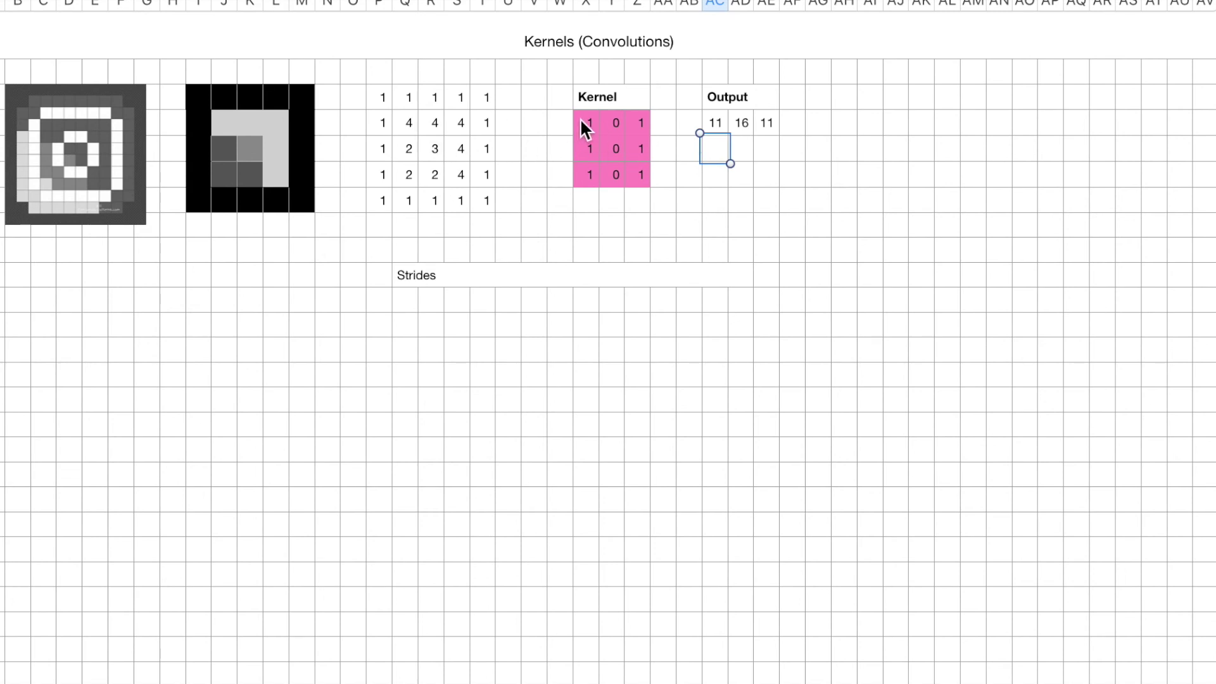
Outline the left 3x3 matrix patch one row down and enter 12 as the second Output row's first value.
{"action": "left_click_drag", "start_coordinate": [583, 127], "coordinate": [633, 181]}
{"action": "left_click_drag", "start_coordinate": [383, 104], "coordinate": [486, 149]}
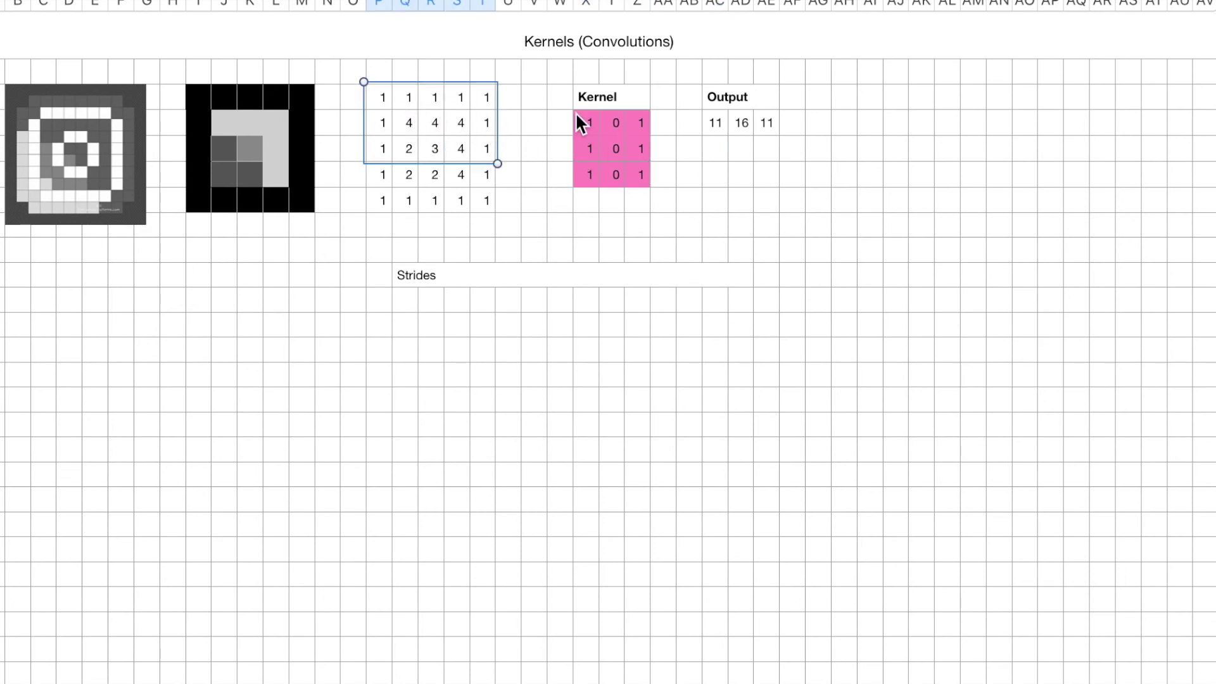
{"action": "left_click", "coordinate": [535, 118]}
{"action": "left_click_drag", "start_coordinate": [423, 95], "coordinate": [474, 142]}
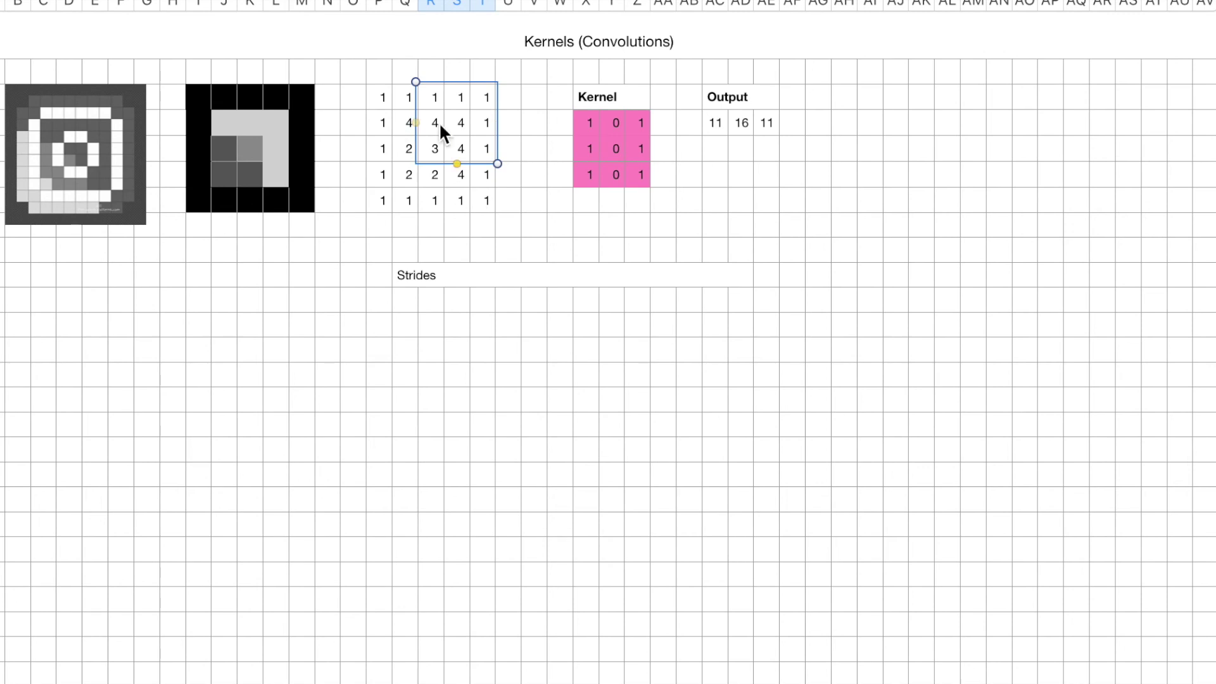
{"action": "left_click_drag", "start_coordinate": [377, 147], "coordinate": [432, 200]}
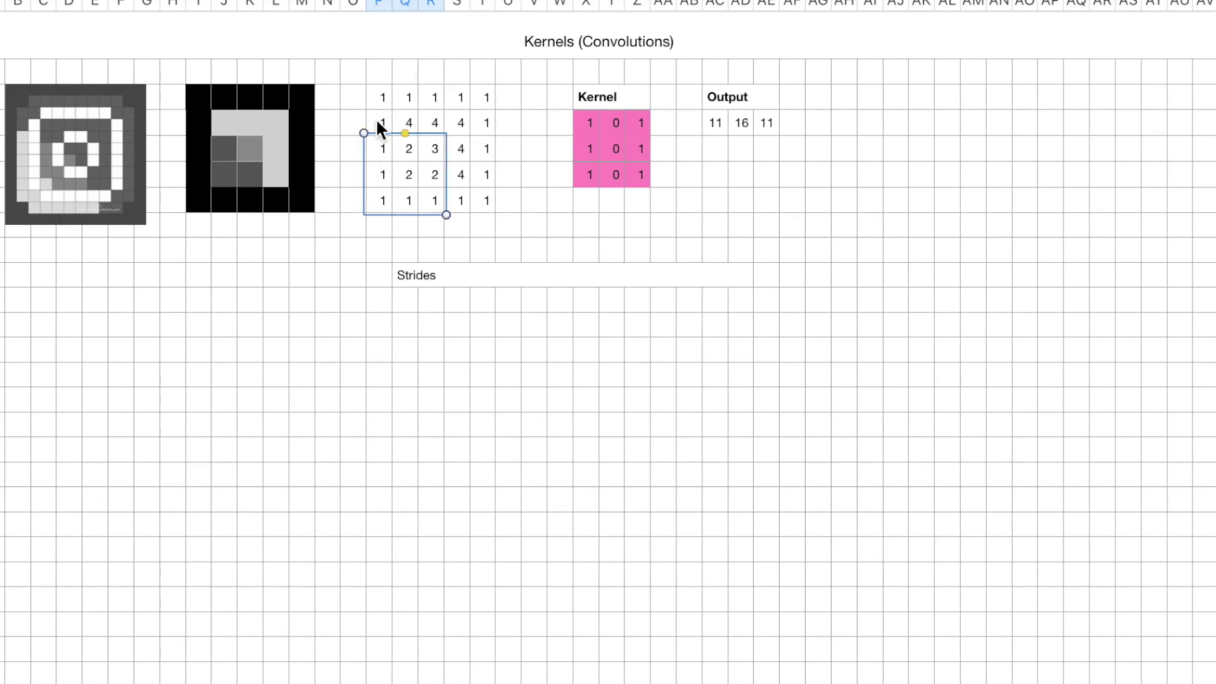
{"action": "left_click_drag", "start_coordinate": [375, 117], "coordinate": [427, 167]}
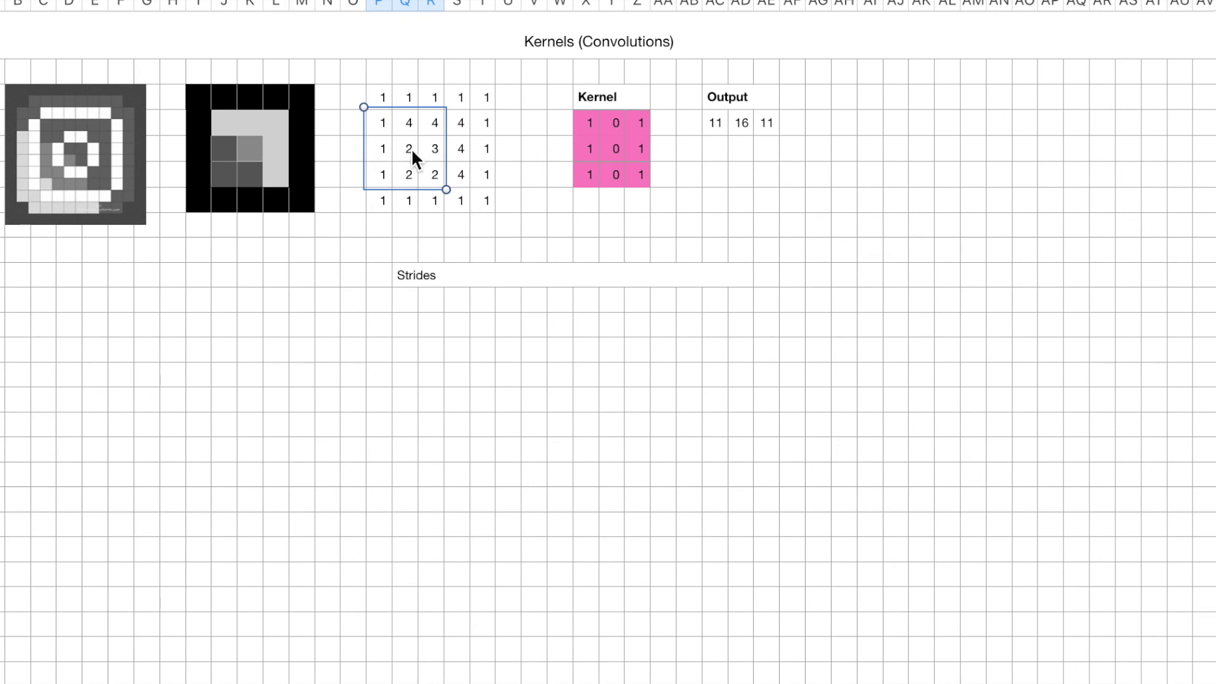
{"action": "left_click", "coordinate": [720, 148]}
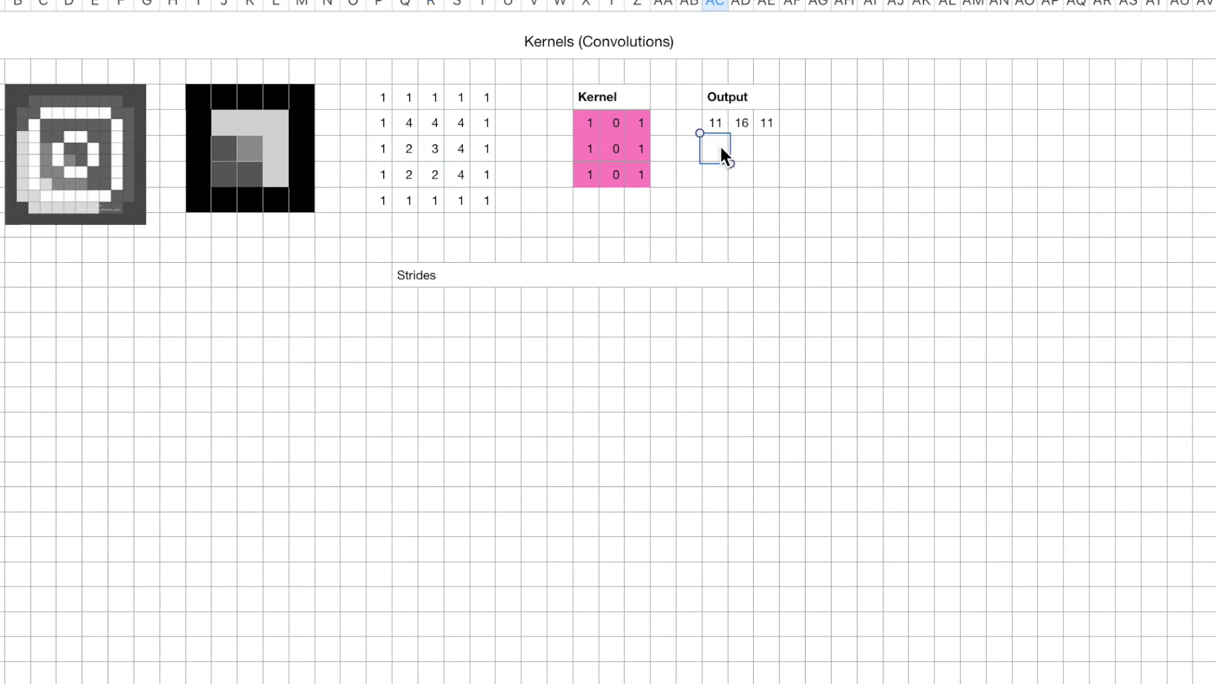
{"action": "key", "text": "Tab"}
Outline the middle matrix patch and enter 20 in the second cell of Output row two.
{"action": "left_click_drag", "start_coordinate": [413, 120], "coordinate": [460, 168]}
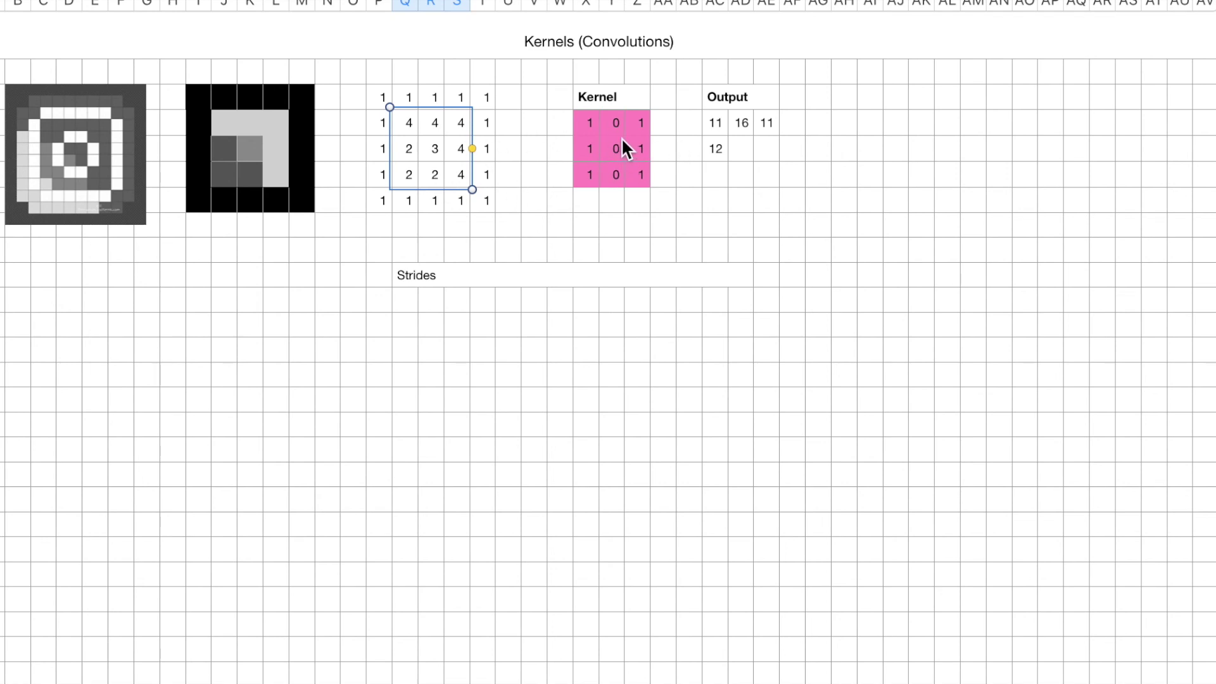
{"action": "left_click", "coordinate": [746, 147]}
{"action": "type", "text": "20"}
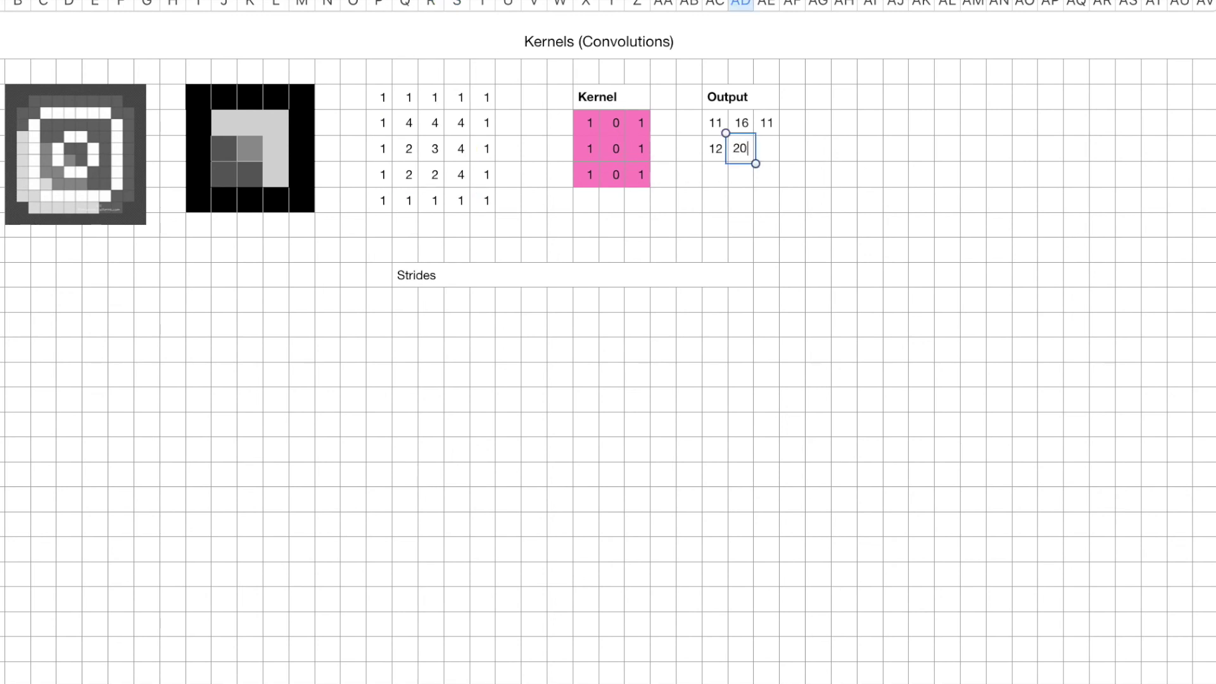
{"action": "left_click_drag", "start_coordinate": [437, 124], "coordinate": [491, 179]}
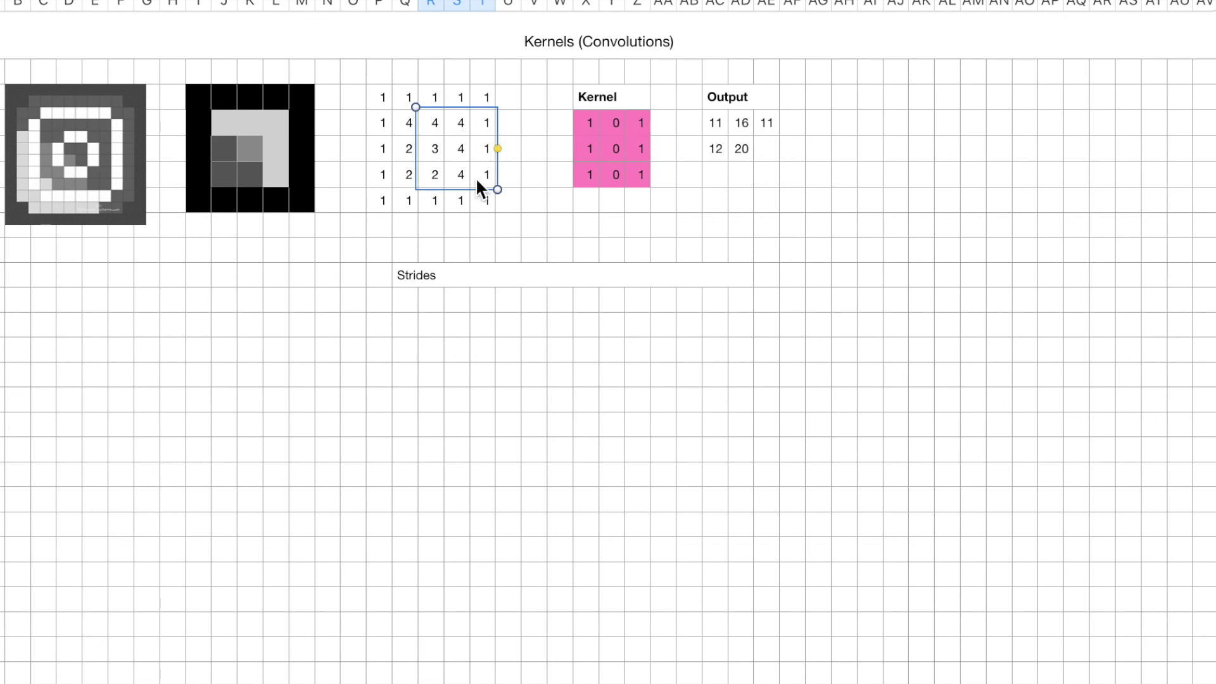
Enter 12 in the last cell of the second Output row.
{"action": "left_click", "coordinate": [766, 148]}
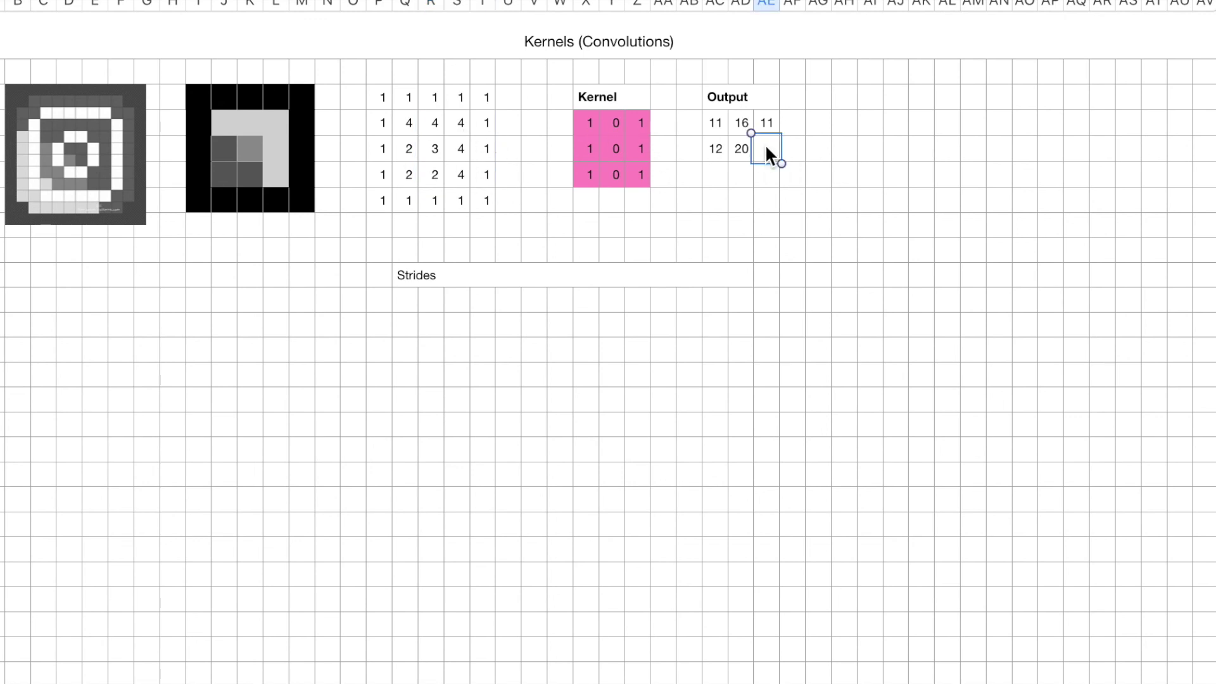
{"action": "type", "text": "12"}
{"action": "left_click", "coordinate": [713, 172]}
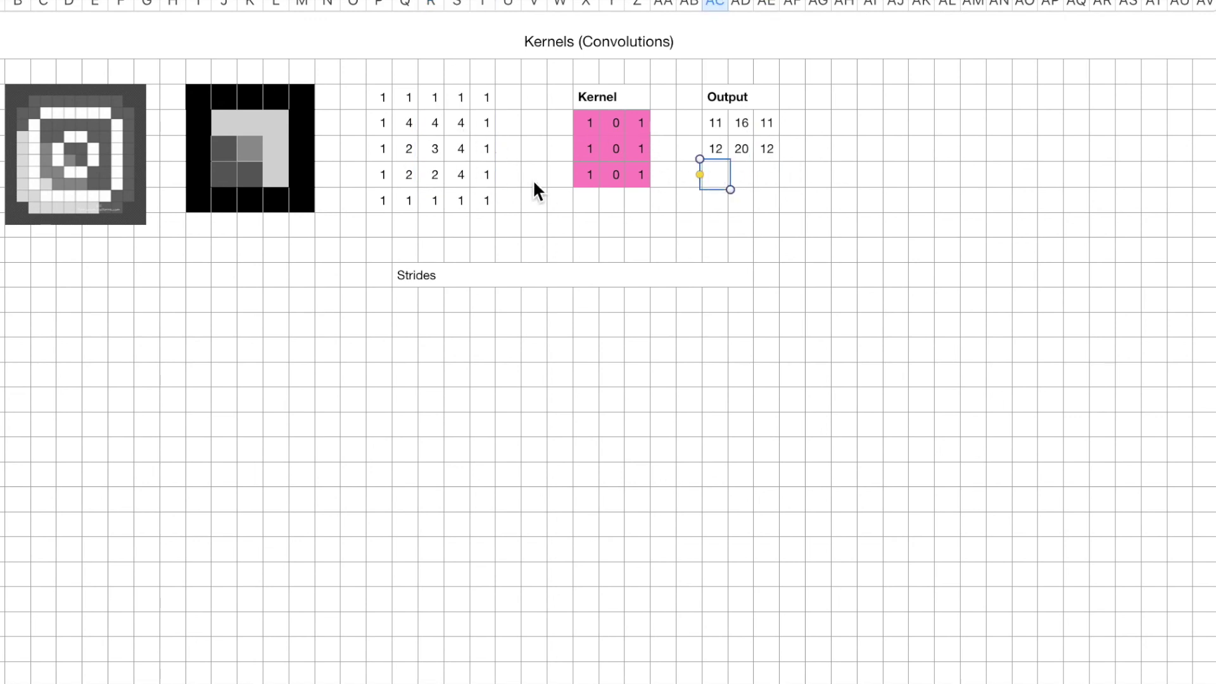
Fill the third Output row with 9, 14 and 9 from the bottom matrix patches.
{"action": "left_click_drag", "start_coordinate": [378, 145], "coordinate": [437, 209]}
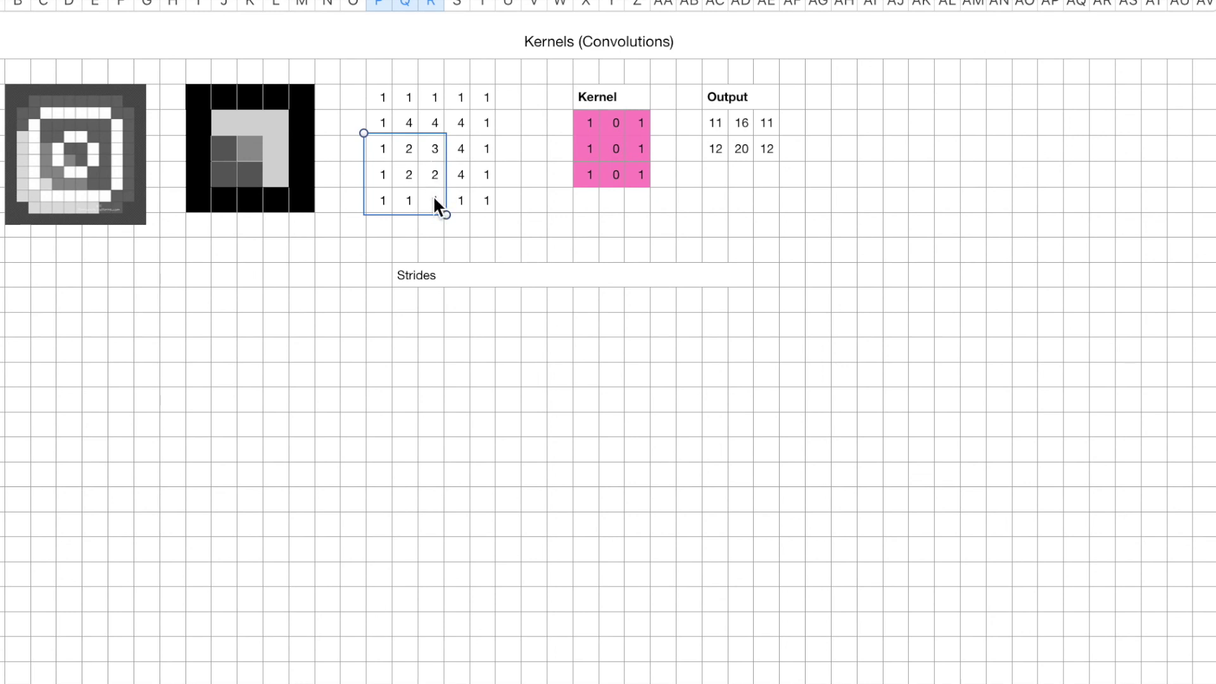
{"action": "left_click", "coordinate": [720, 176]}
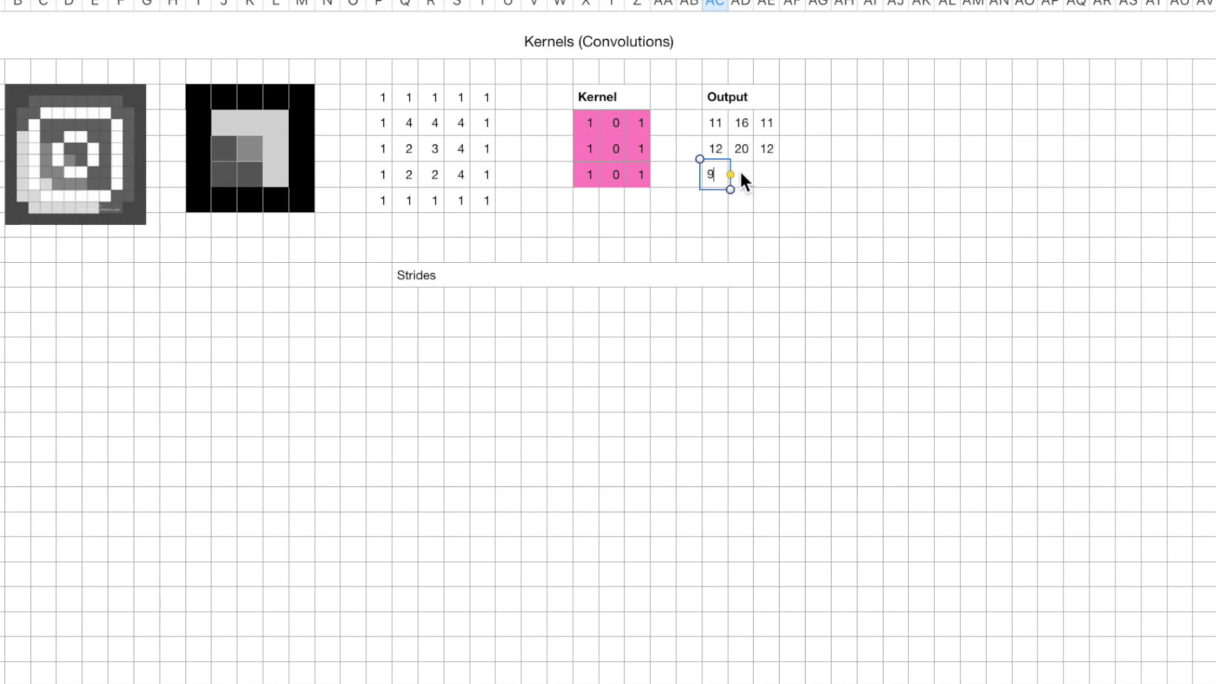
{"action": "left_click_drag", "start_coordinate": [409, 145], "coordinate": [461, 199]}
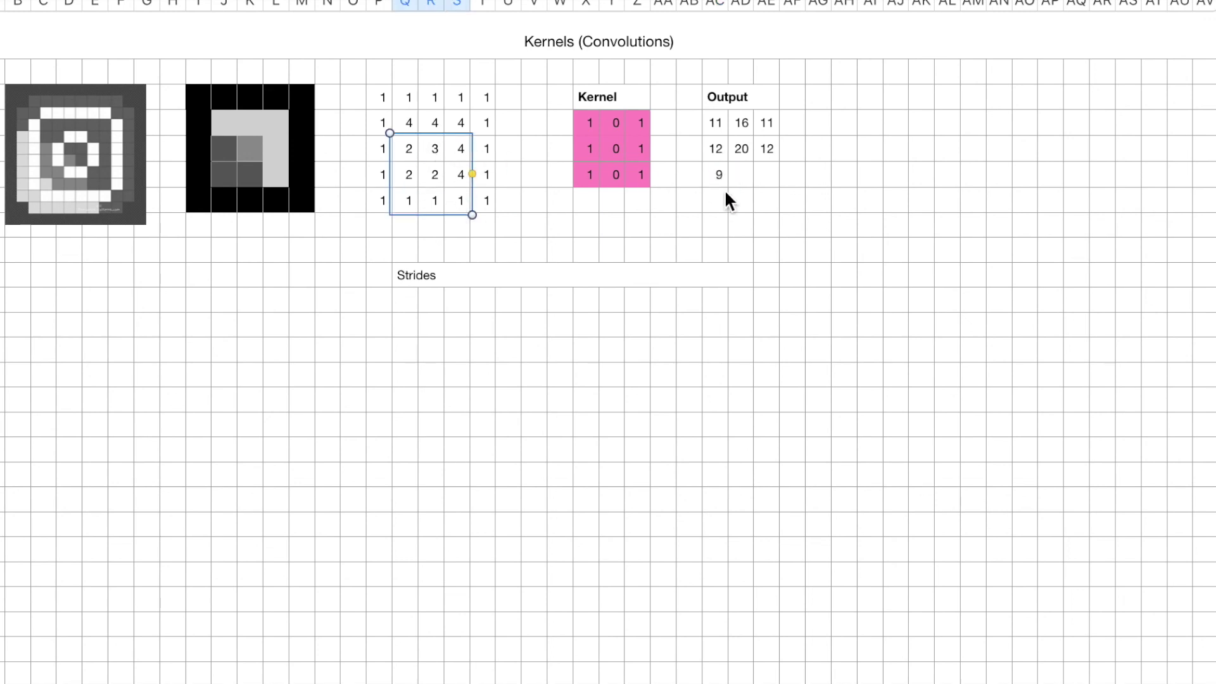
{"action": "left_click", "coordinate": [742, 176]}
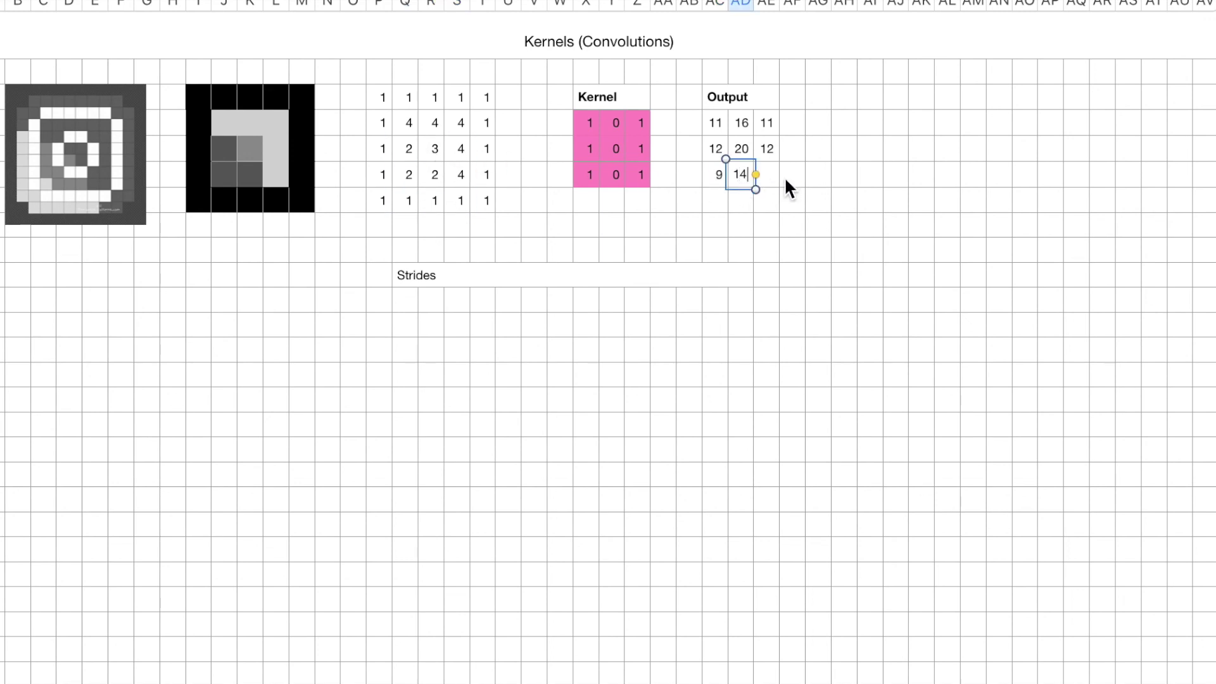
{"action": "left_click", "coordinate": [772, 176]}
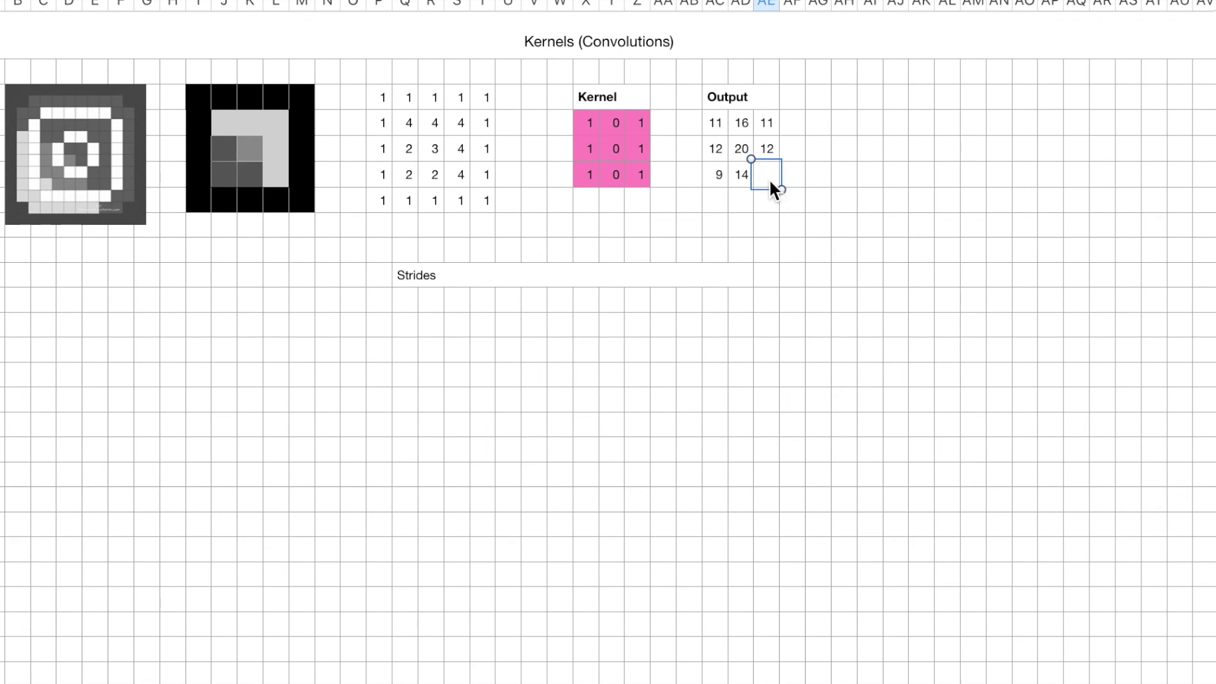
{"action": "left_click", "coordinate": [810, 181]}
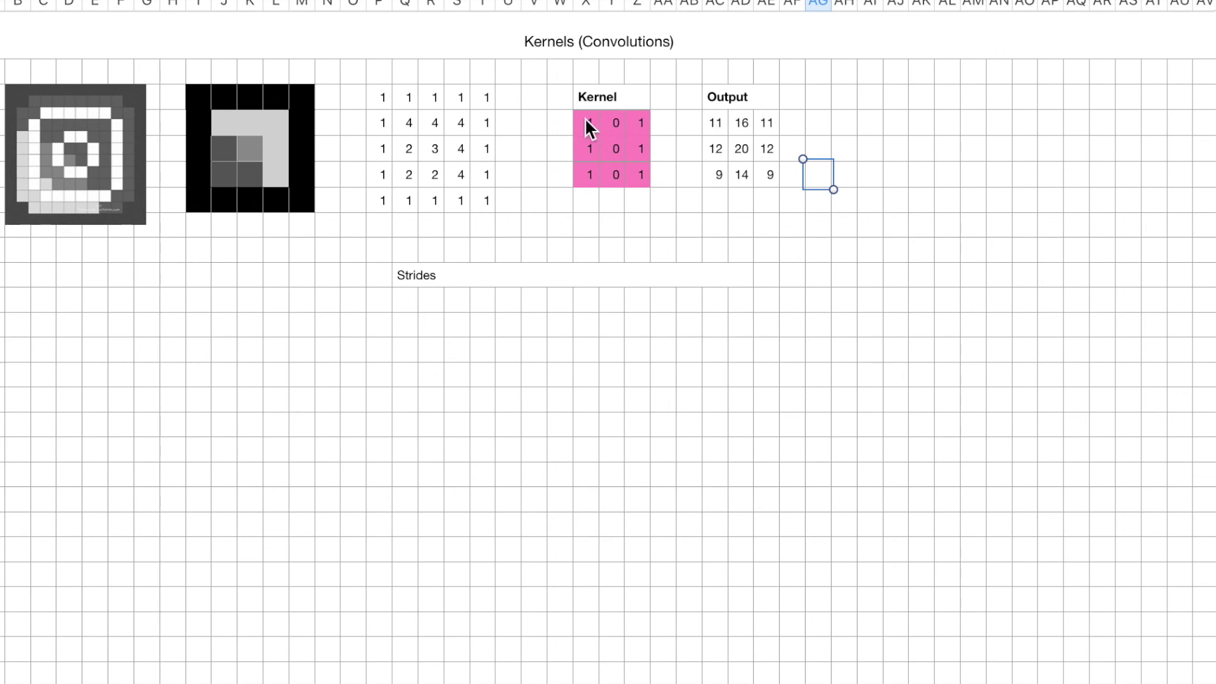
{"action": "left_click_drag", "start_coordinate": [599, 134], "coordinate": [644, 162]}
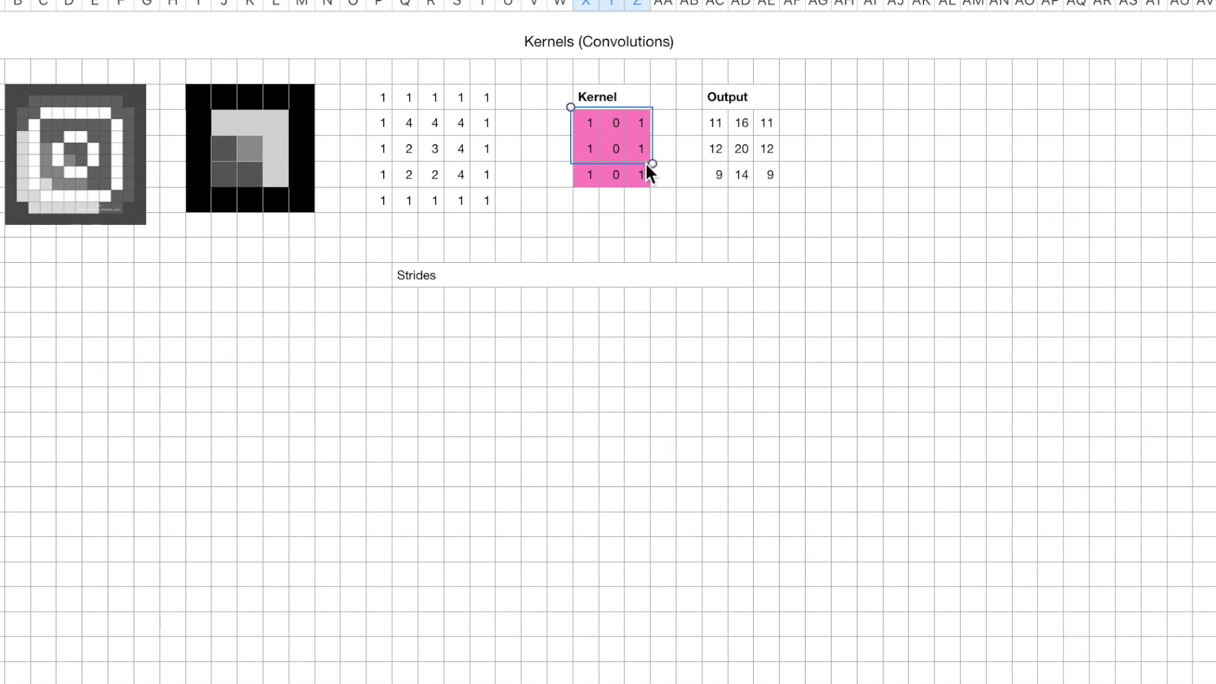